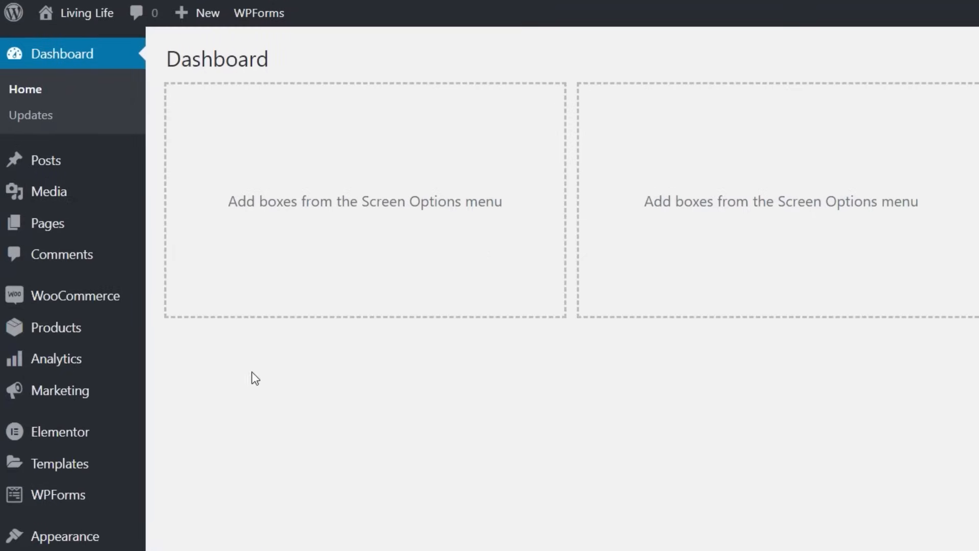
# - Start a new shipping zone in the WooCommerce shipping settings and name it Flexible Shipping
pyautogui.moveTo(96, 308)
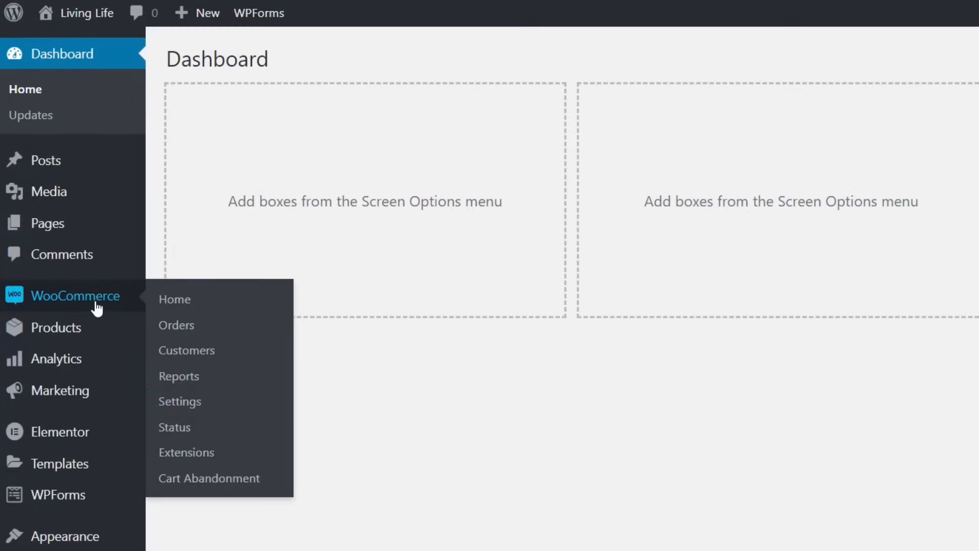
pyautogui.click(197, 404)
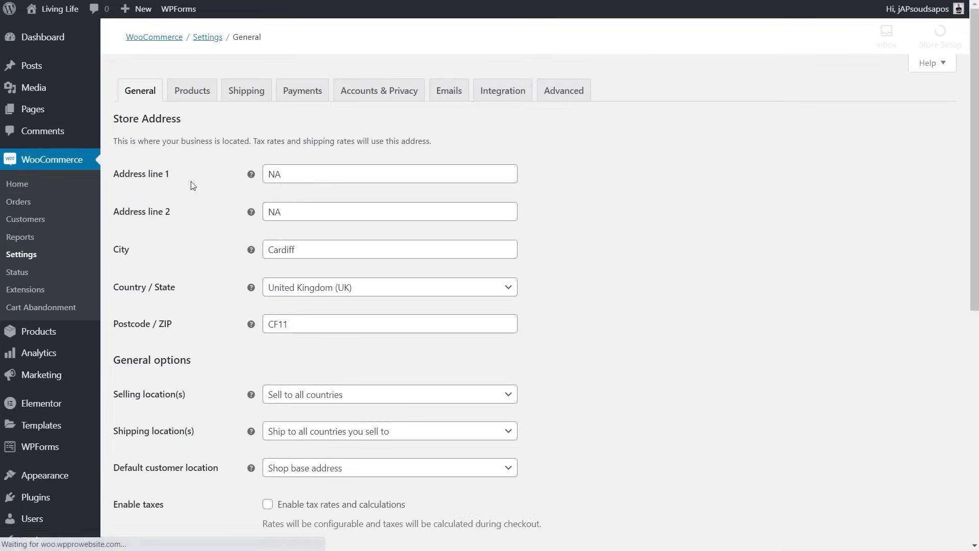
pyautogui.click(246, 92)
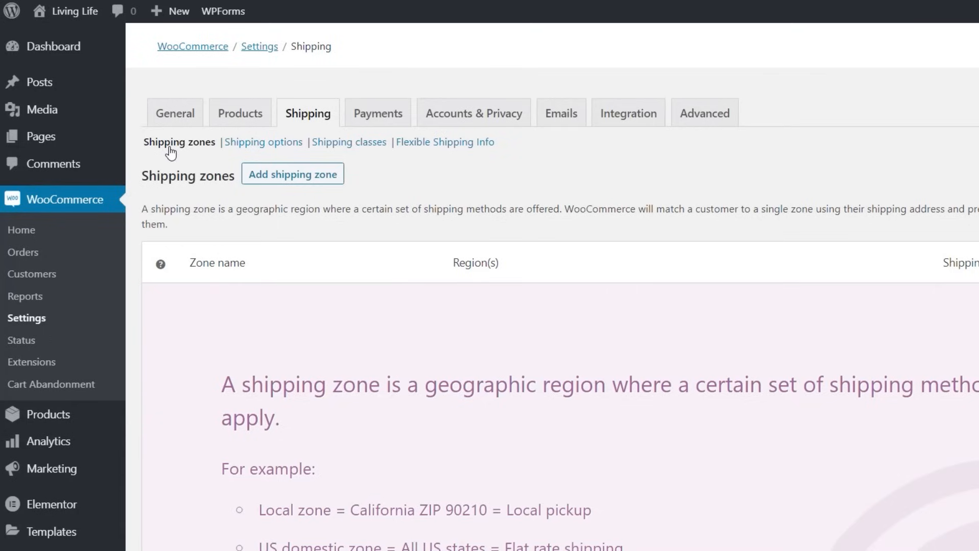
pyautogui.click(302, 176)
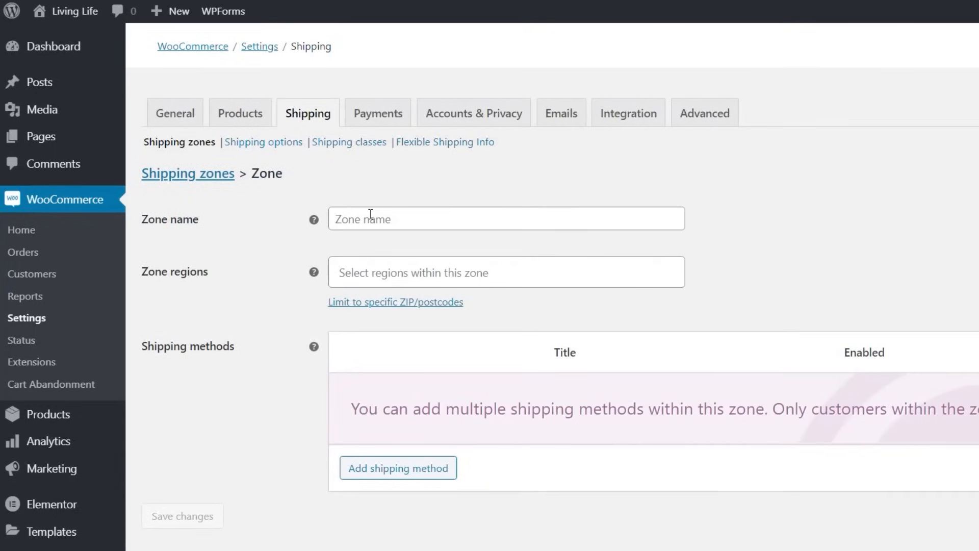
pyautogui.click(371, 214)
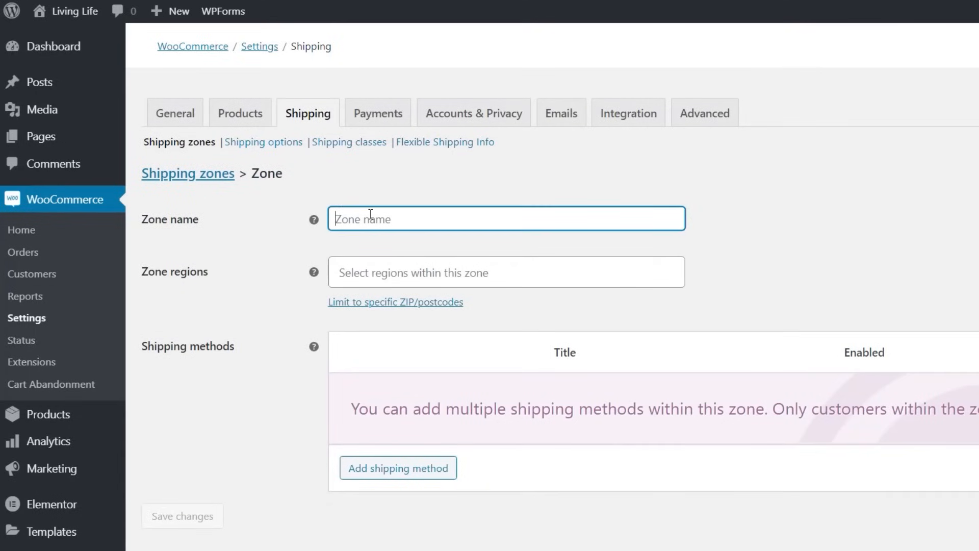
pyautogui.write('F')
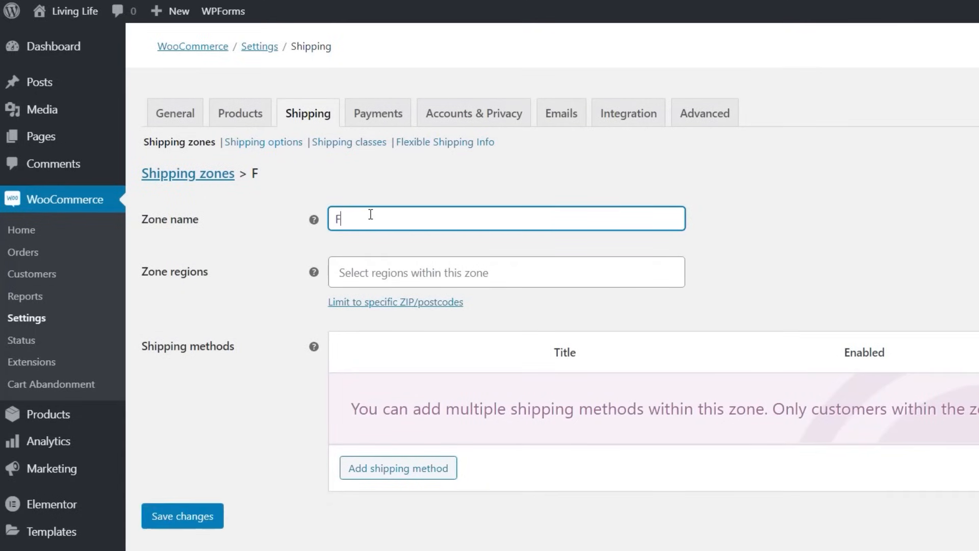
pyautogui.write('lexible Sho')
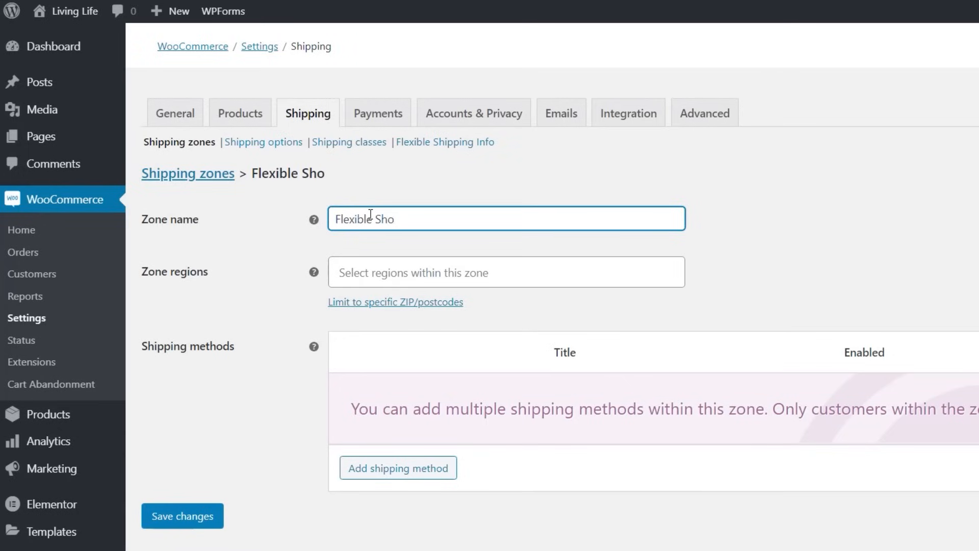
pyautogui.press('BackSpace')
pyautogui.write('ipping')
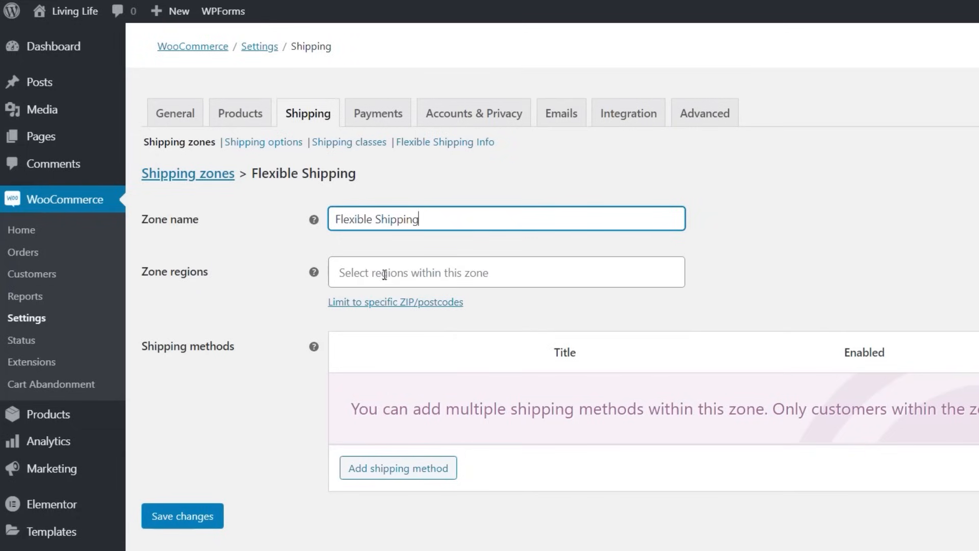
# - Set the zone's region to United Kingdom (UK) and save the zone
pyautogui.click(384, 274)
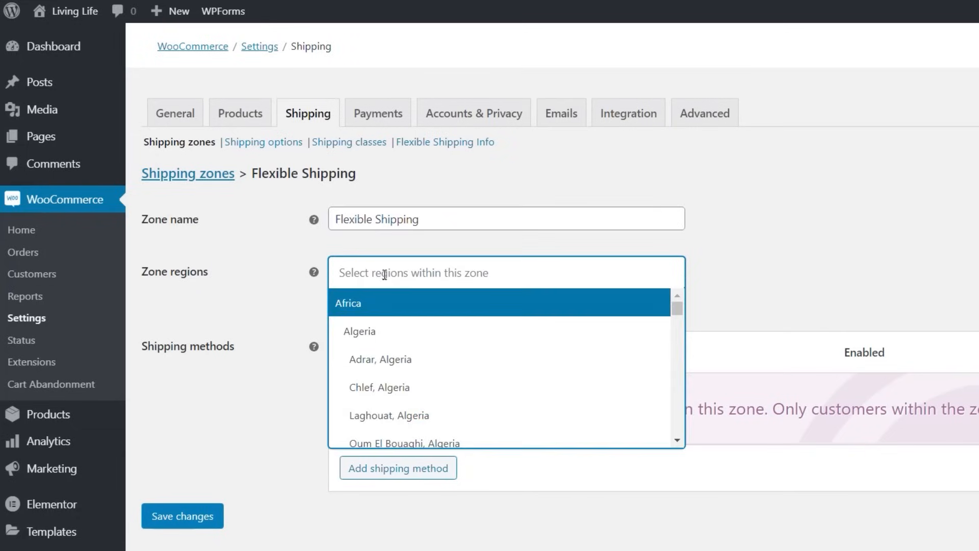
pyautogui.write('unite')
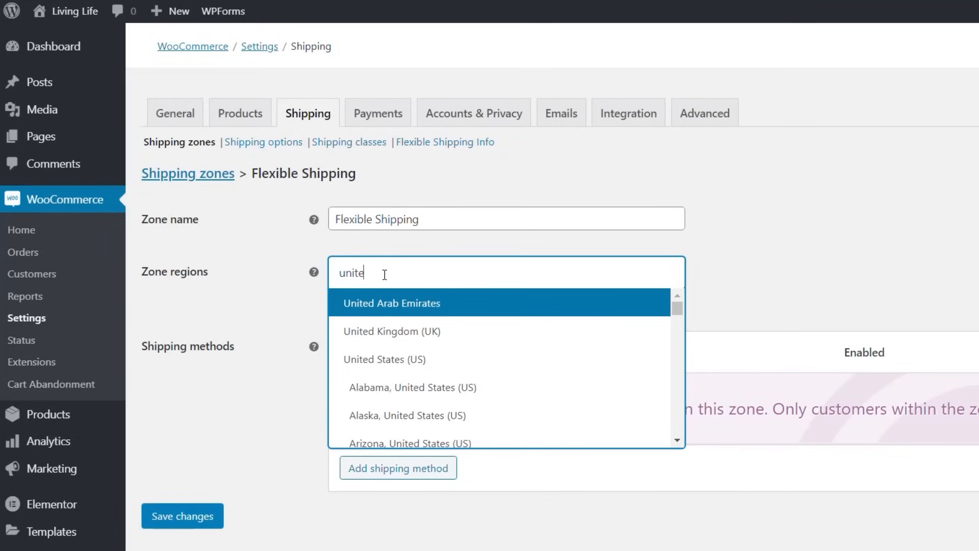
pyautogui.click(406, 326)
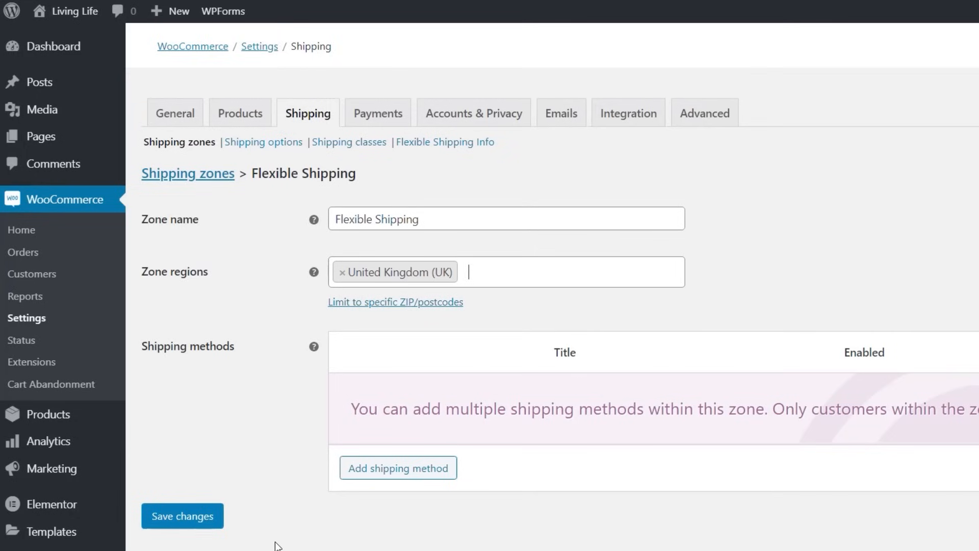
pyautogui.click(172, 517)
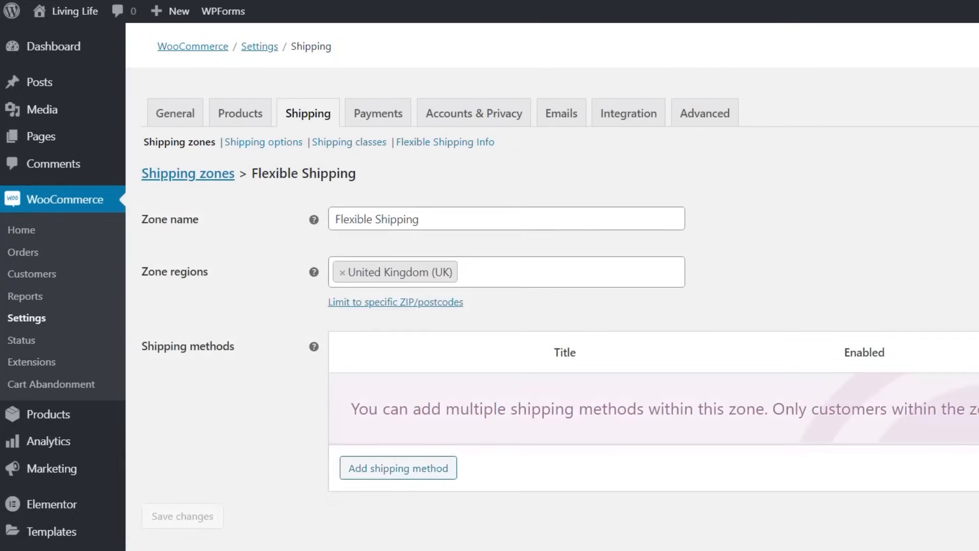
# - Add the Flexible Shipping method to the new shipping zone
pyautogui.click(386, 473)
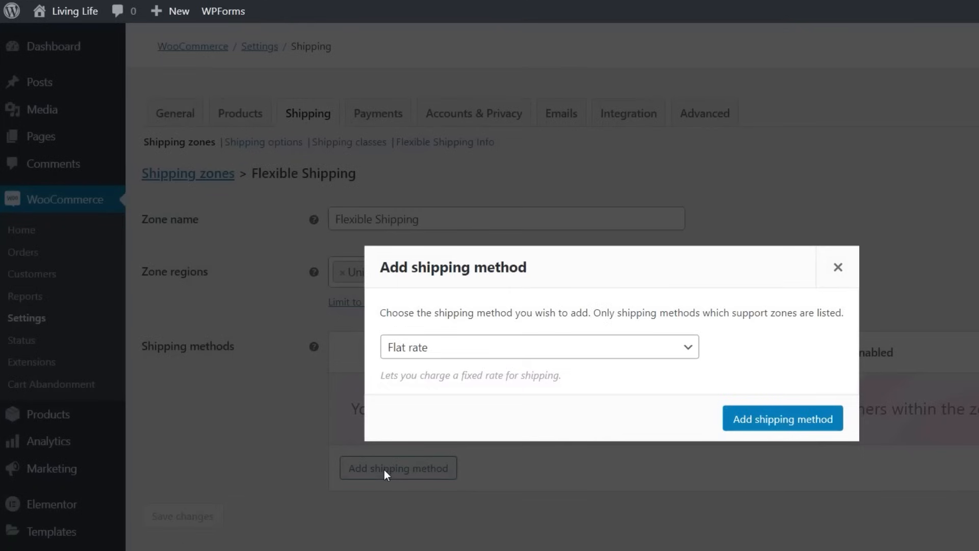
pyautogui.click(482, 352)
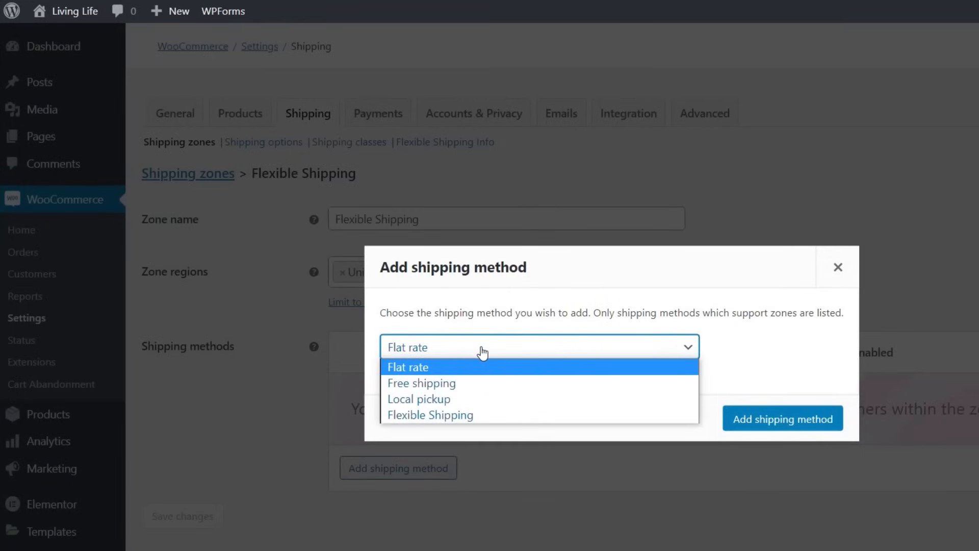
pyautogui.click(473, 414)
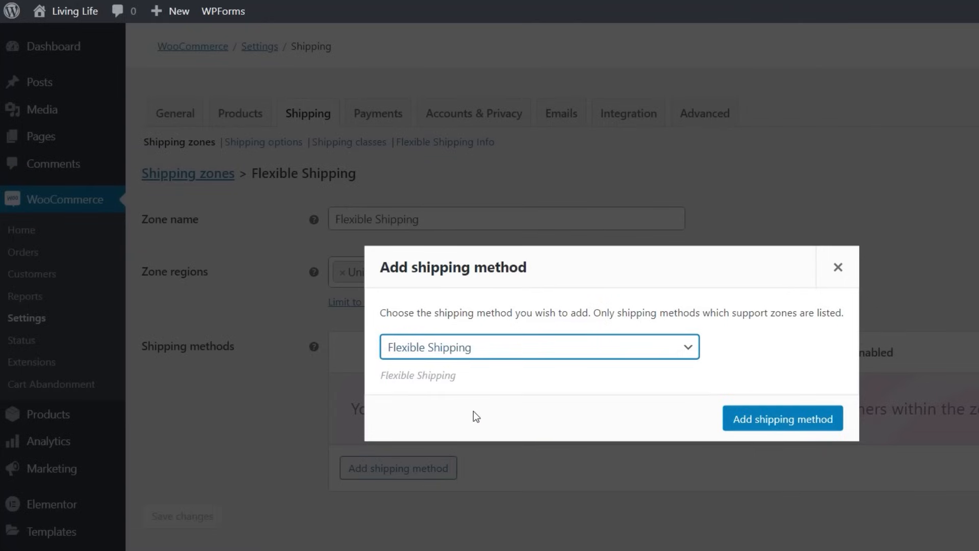
pyautogui.click(750, 417)
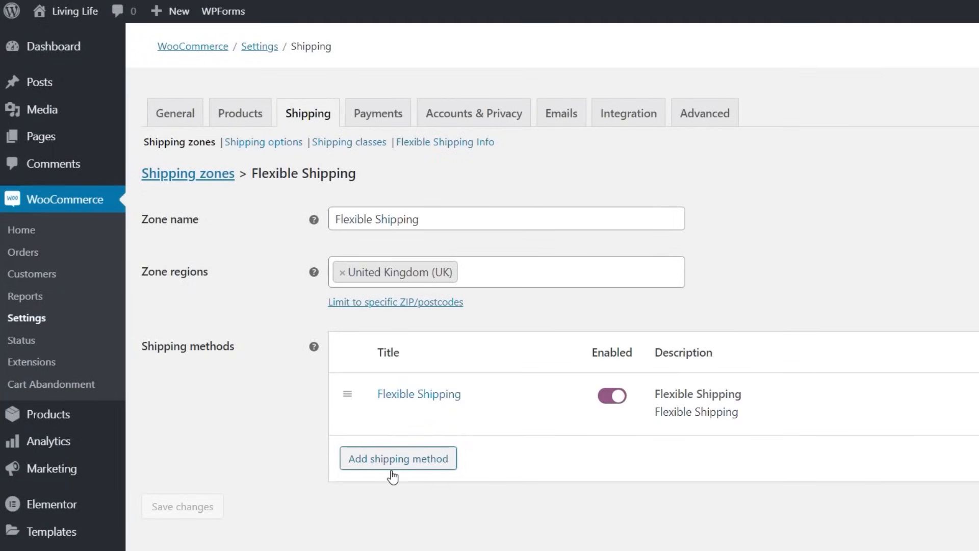
# - Set the Flexible Shipping method's tax status to None and save the changes
pyautogui.moveTo(419, 386)
pyautogui.click(446, 400)
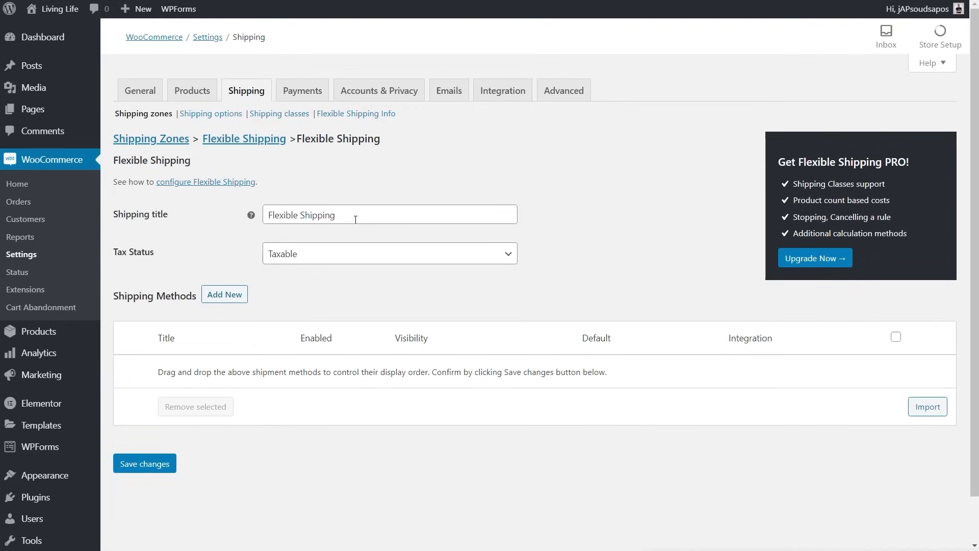
pyautogui.click(374, 256)
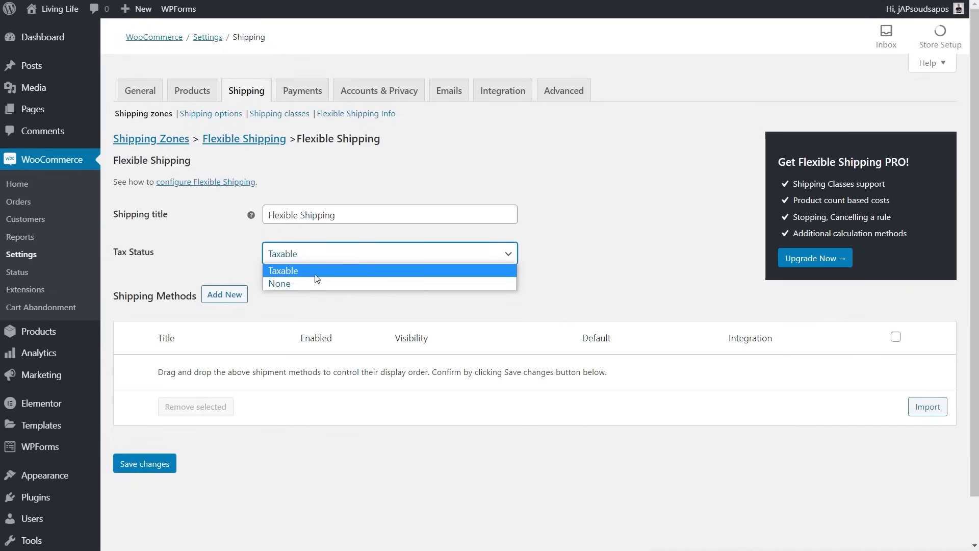
pyautogui.click(294, 280)
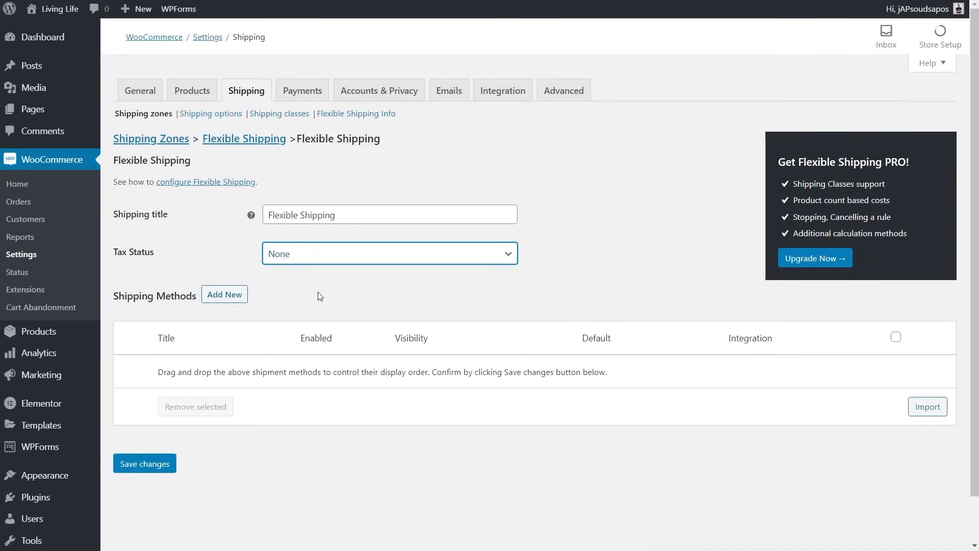
pyautogui.click(144, 465)
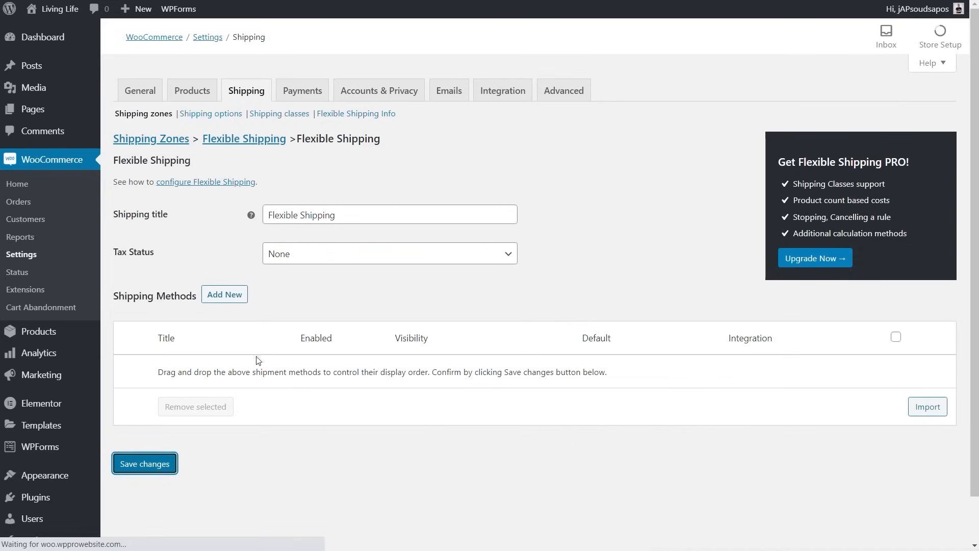
# - Start a new, enabled shipping method under Flexible Shipping with the title Flat Rate Flexi Shipping
pyautogui.click(226, 329)
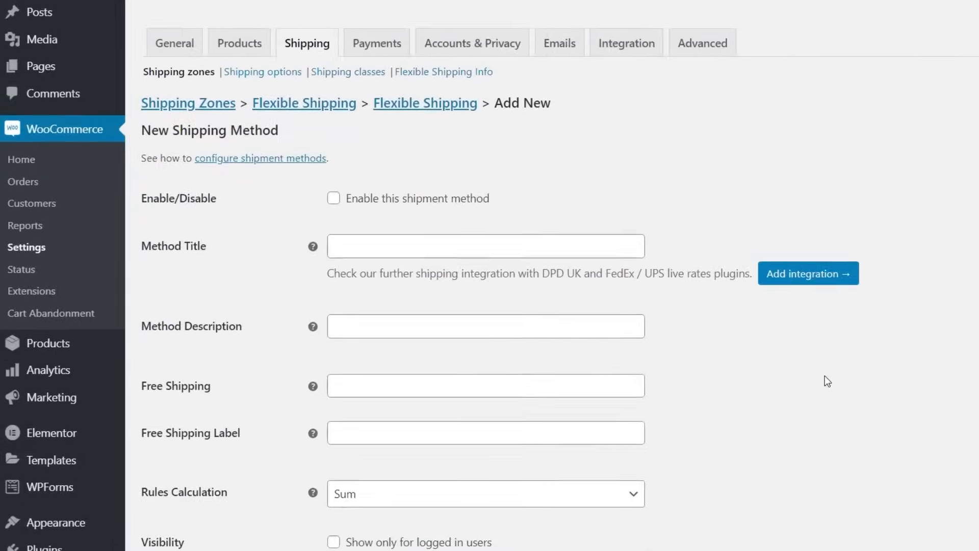
pyautogui.scroll(-2, 825, 376)
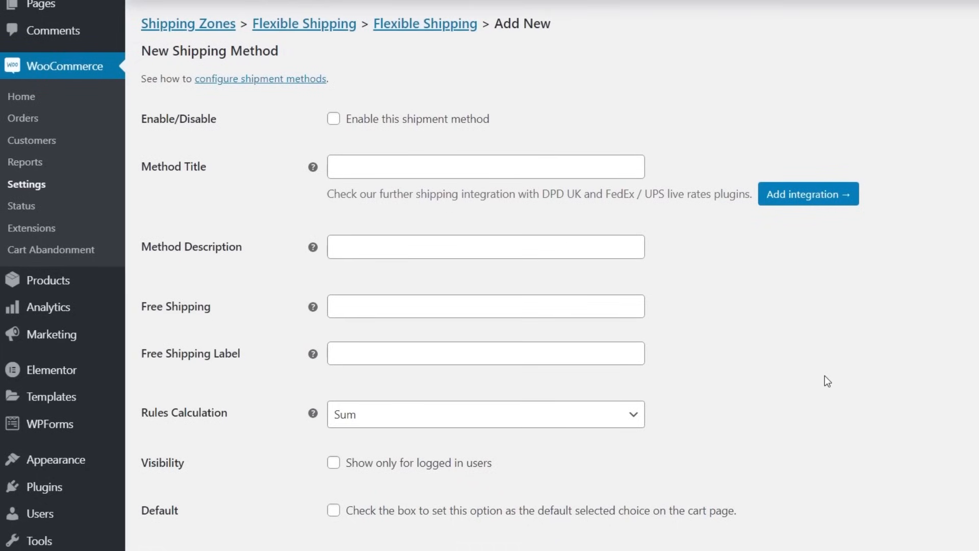
pyautogui.click(334, 120)
pyautogui.click(373, 170)
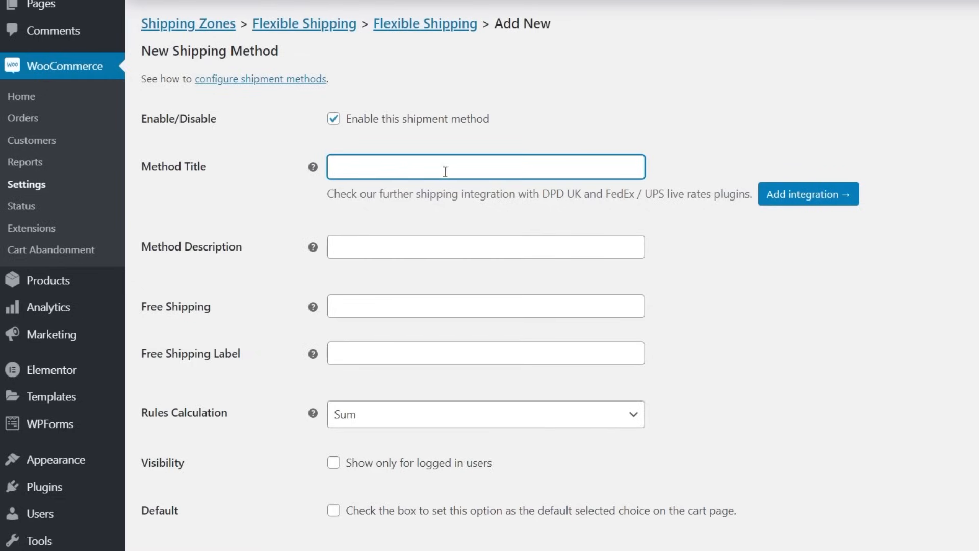
pyautogui.write('Flat Rate Flexi Shipping')
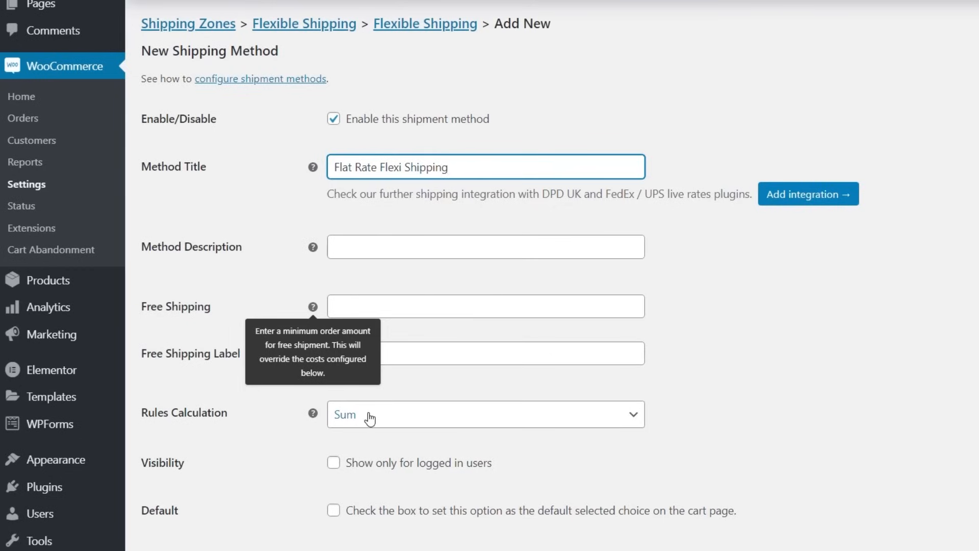
# - Give the shipping method's rule a cost of £4.95 with the condition Always, and save the method
pyautogui.scroll(-3, 370, 417)
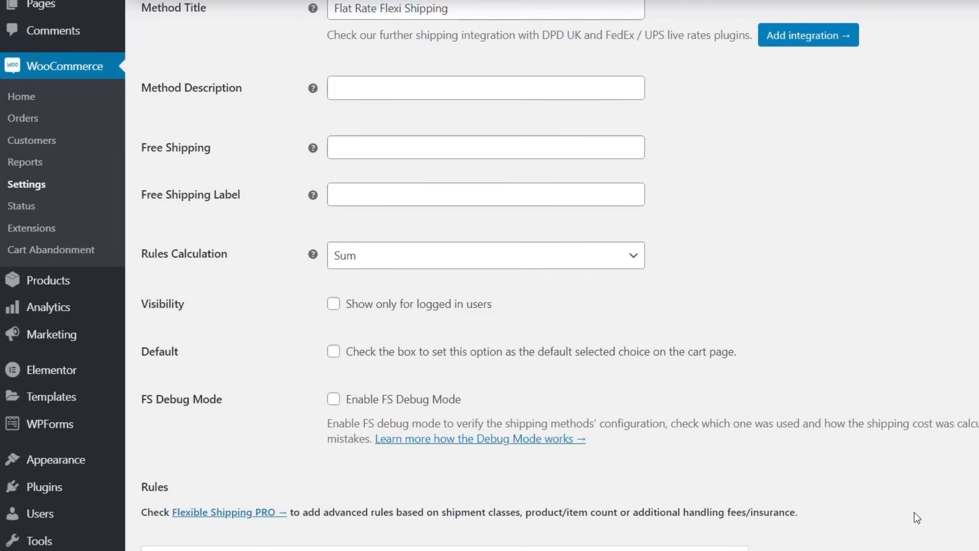
pyautogui.scroll(-3, 910, 509)
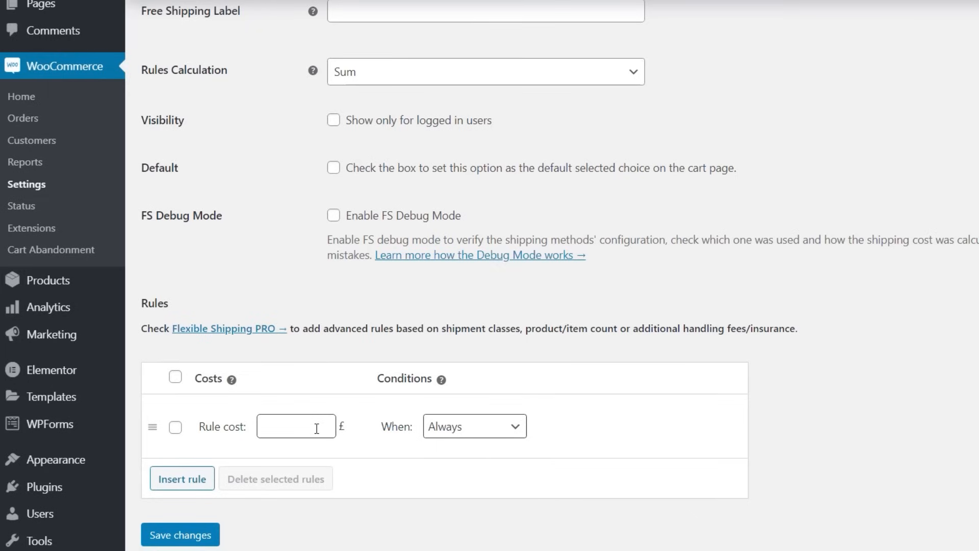
pyautogui.write('4.95')
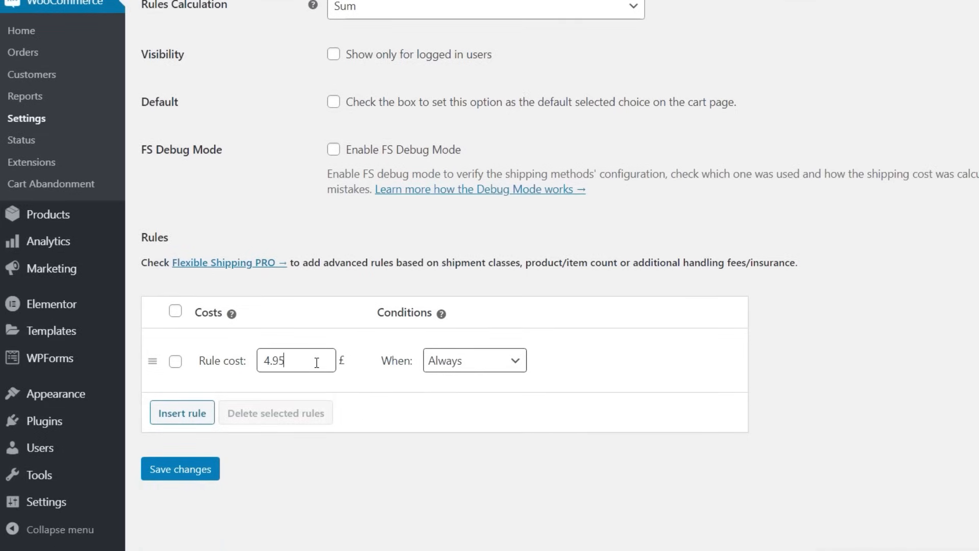
pyautogui.click(410, 364)
pyautogui.click(432, 365)
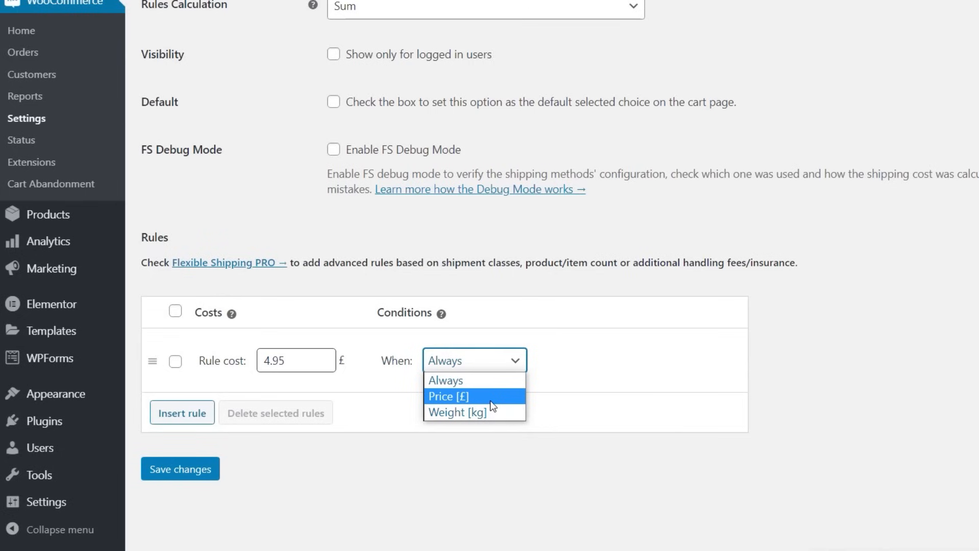
pyautogui.click(516, 360)
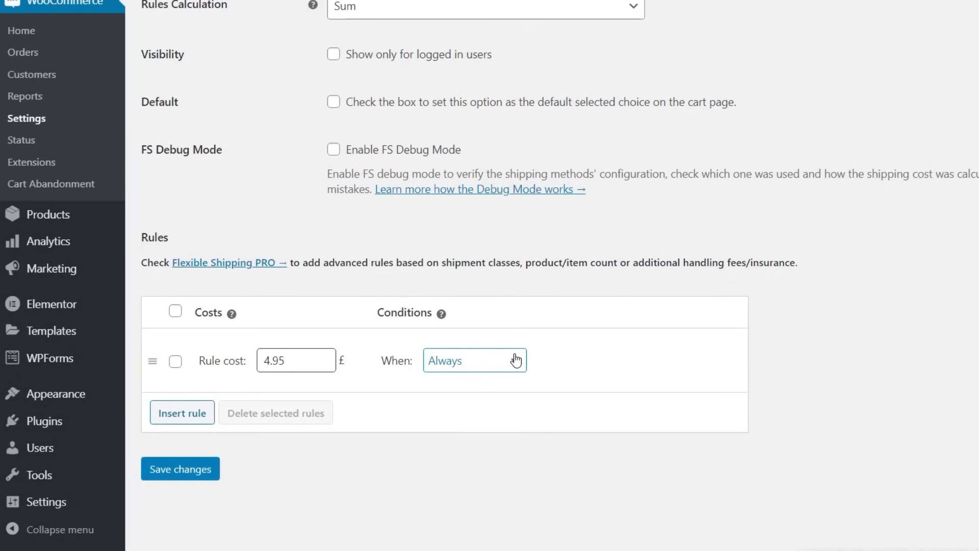
pyautogui.click(208, 474)
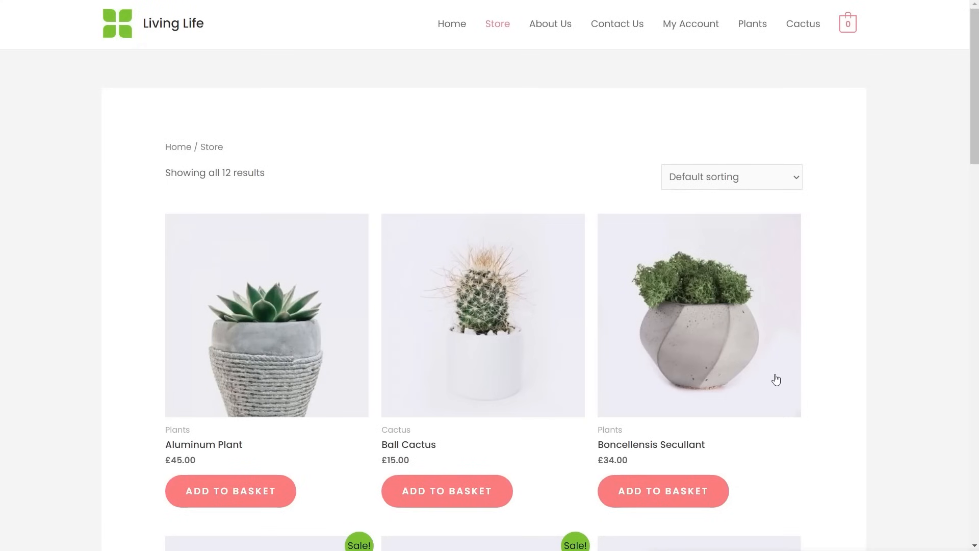
# - Add the Ball Cactus to the basket in the store and check the shipping charge in the basket totals
pyautogui.click(474, 494)
pyautogui.click(422, 518)
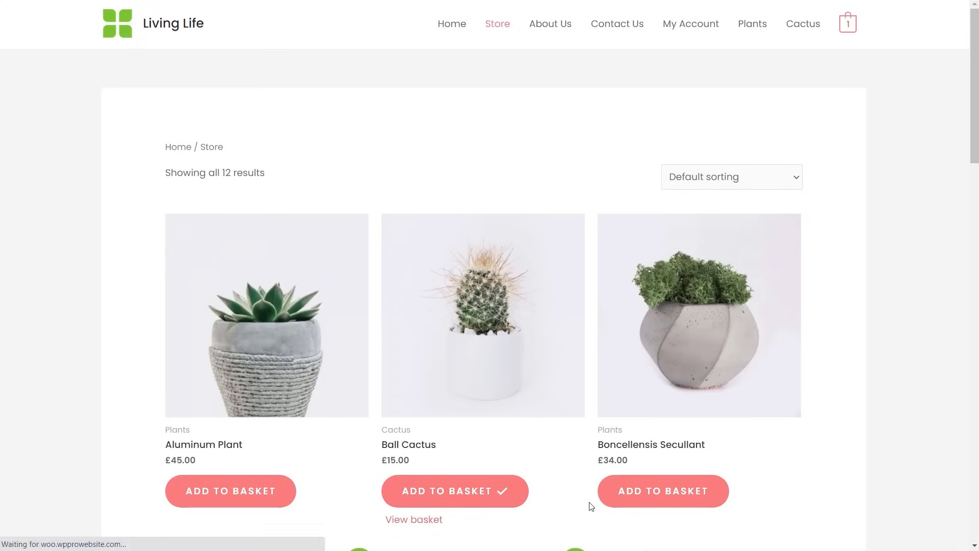
pyautogui.scroll(-2, 351, 415)
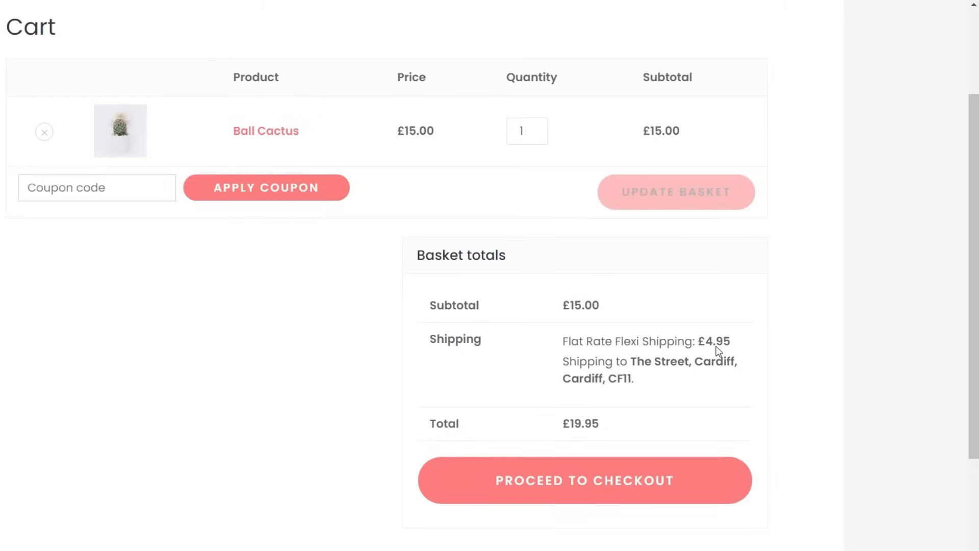
# - Change the Ball Cactus quantity in the cart and update the basket to recalculate the shipping
pyautogui.click(525, 131)
pyautogui.write('0')
pyautogui.click(691, 190)
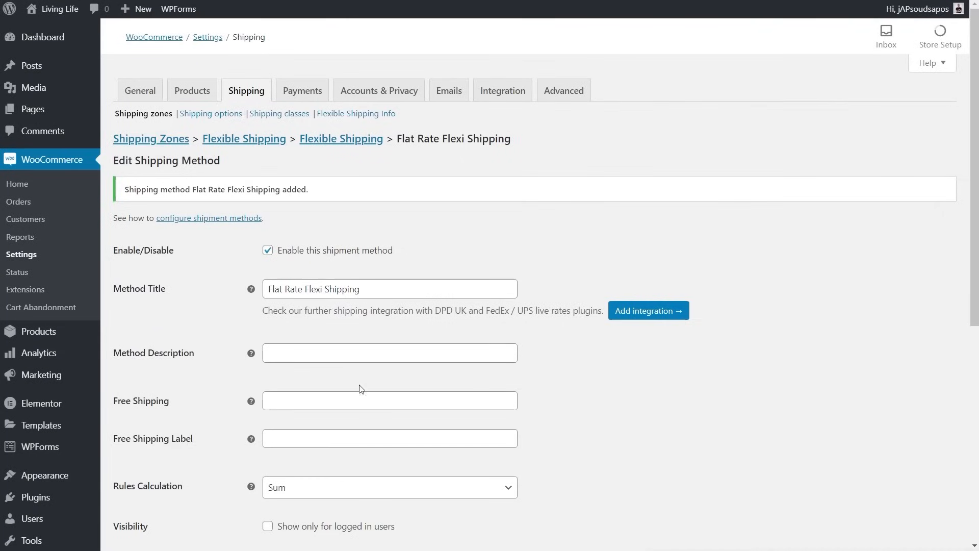
# - Change the £4.95 rule's condition to Price, from £.01 to £100
pyautogui.scroll(-6, 619, 444)
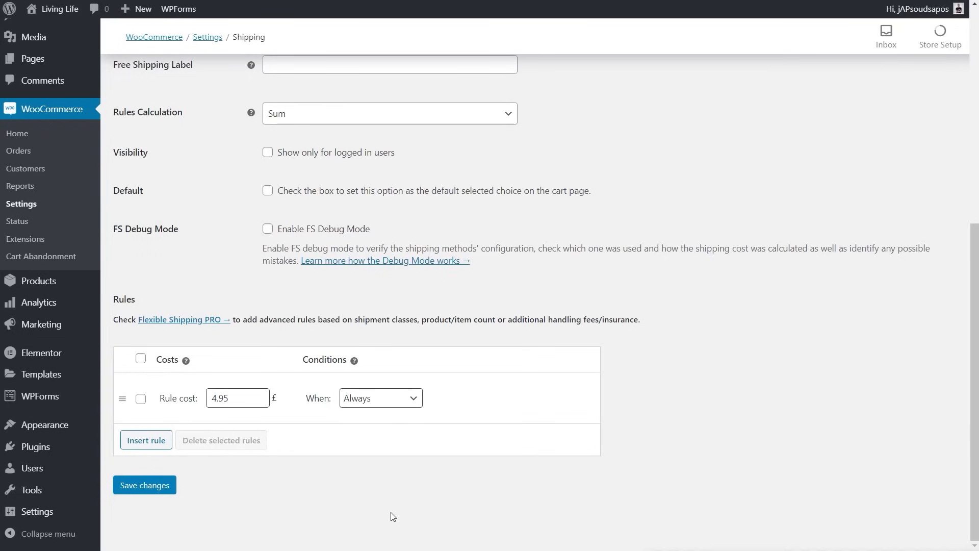
pyautogui.click(392, 400)
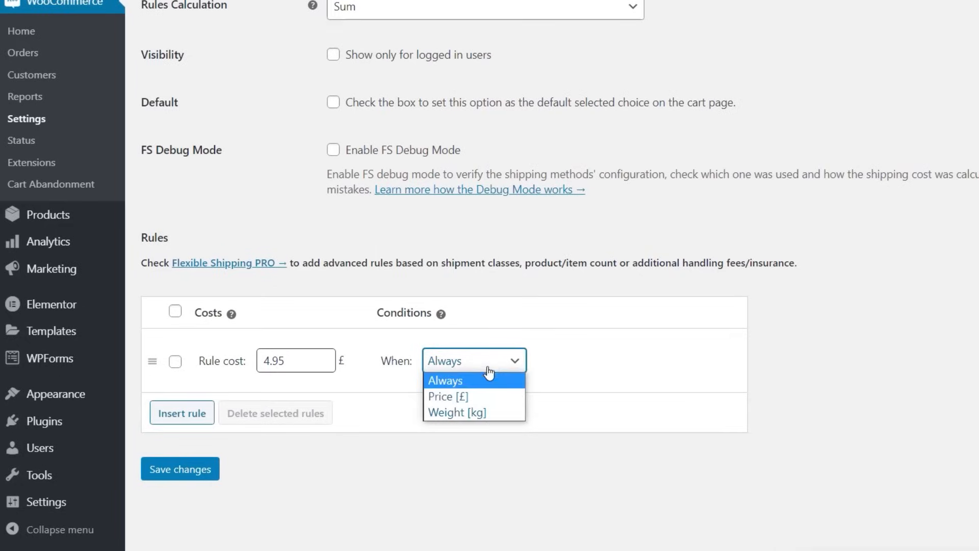
pyautogui.click(468, 400)
pyautogui.click(616, 360)
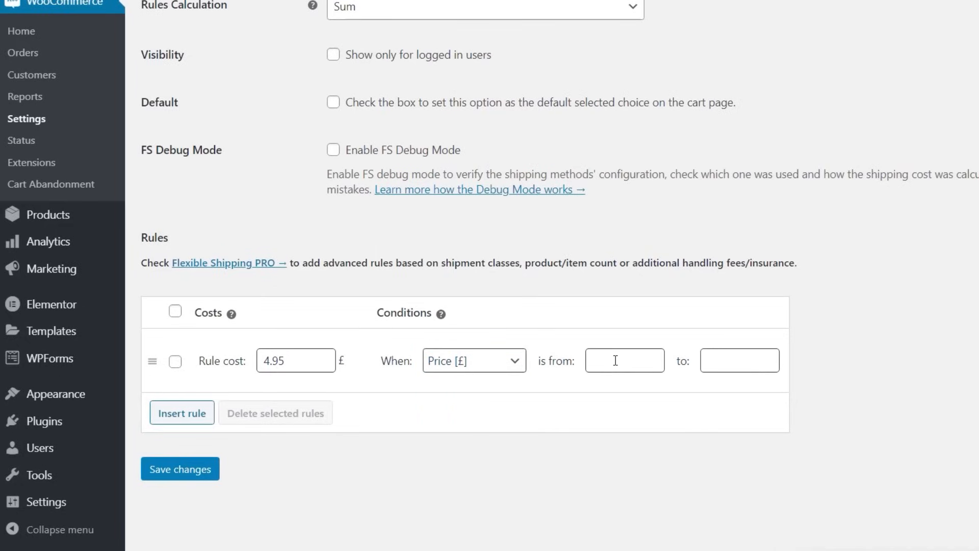
pyautogui.write('.01')
pyautogui.write('100')
# - Insert a second rule costing £6.95 when the price is from £101 to £500, and save the shipping method
pyautogui.click(203, 423)
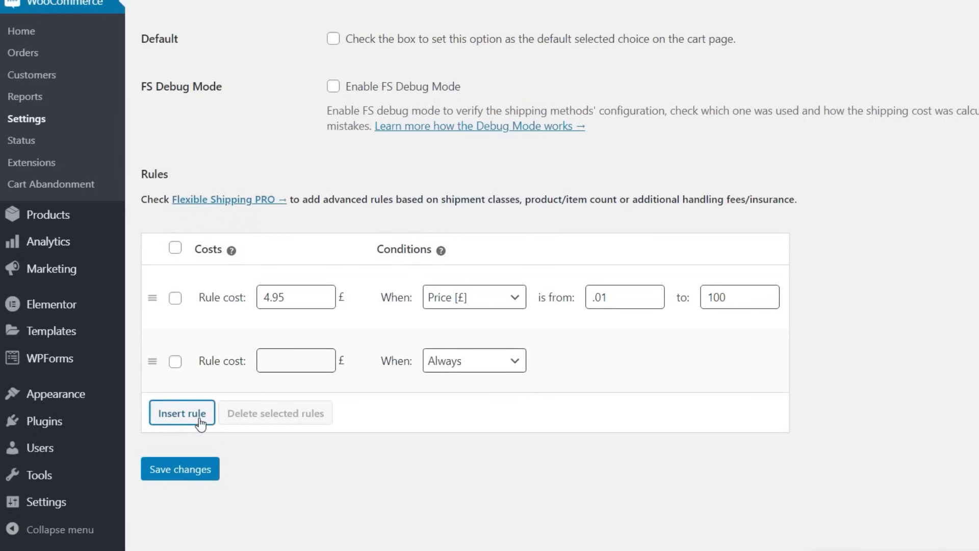
pyautogui.click(294, 358)
pyautogui.write('6.95')
pyautogui.click(497, 362)
pyautogui.click(476, 396)
pyautogui.click(623, 361)
pyautogui.write('101')
pyautogui.click(725, 361)
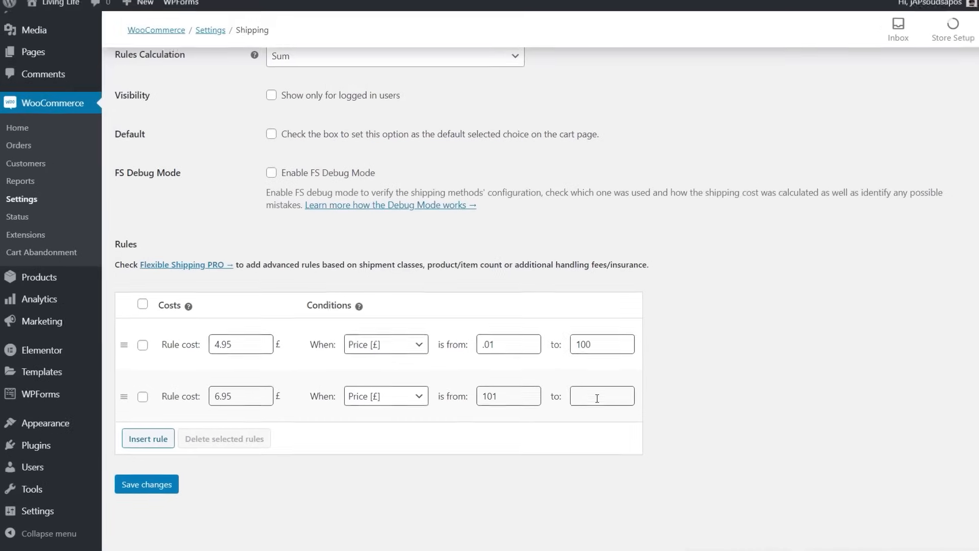
pyautogui.write('500')
pyautogui.click(164, 487)
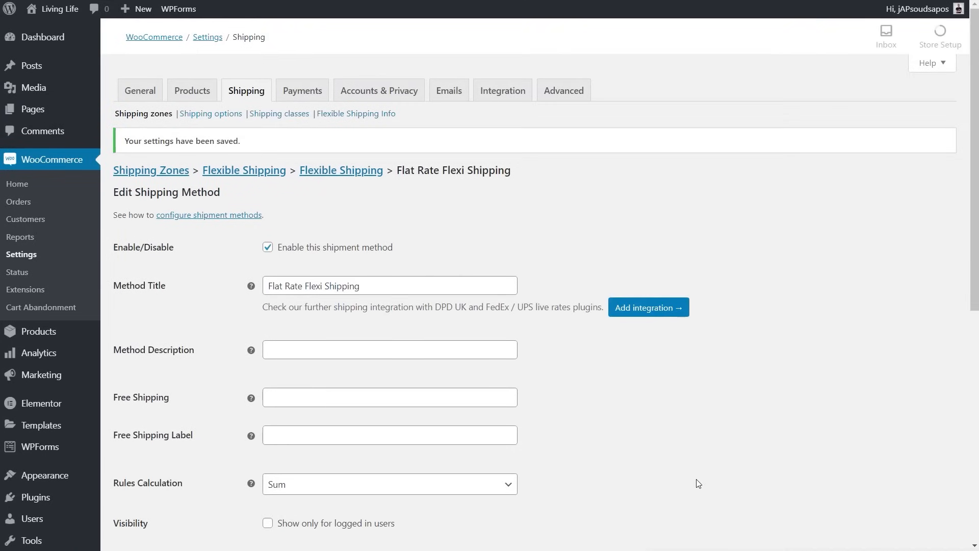
pyautogui.scroll(-7, 714, 474)
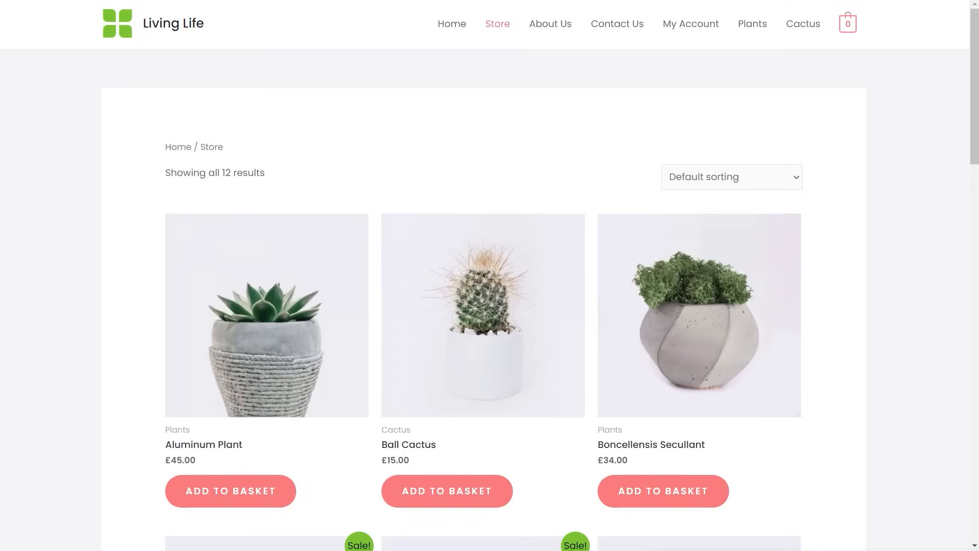
# - Add the Ball Cactus to the store basket and view the shipping charge for a single item
pyautogui.click(451, 491)
pyautogui.moveTo(849, 36)
pyautogui.click(428, 520)
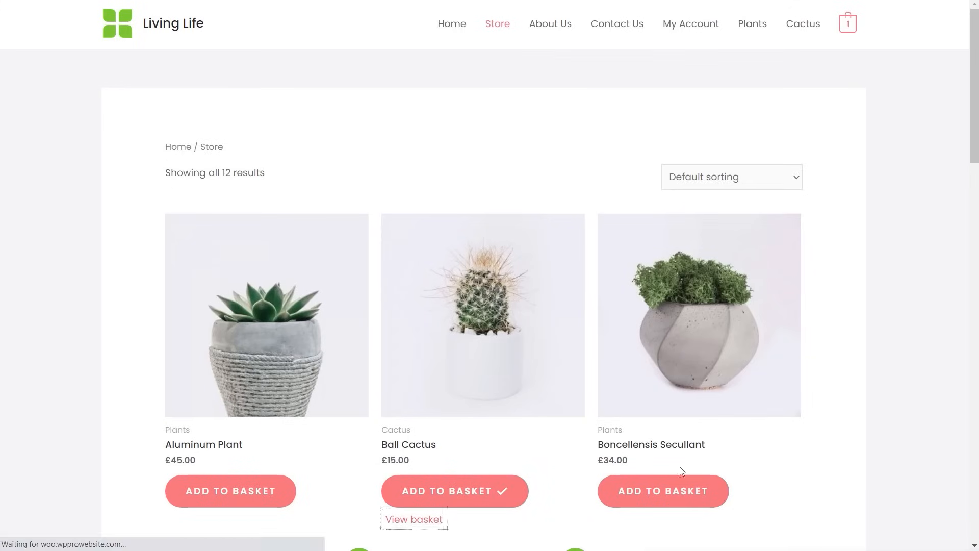
pyautogui.scroll(-1, 877, 413)
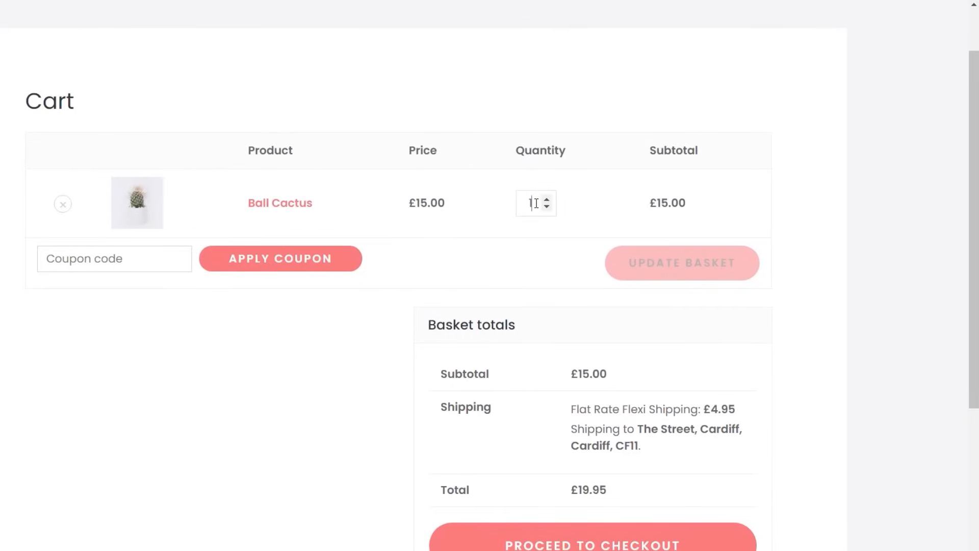
# - Set the Ball Cactus quantity in the cart to 10 and update the basket
pyautogui.click(538, 213)
pyautogui.write('0')
pyautogui.click(711, 262)
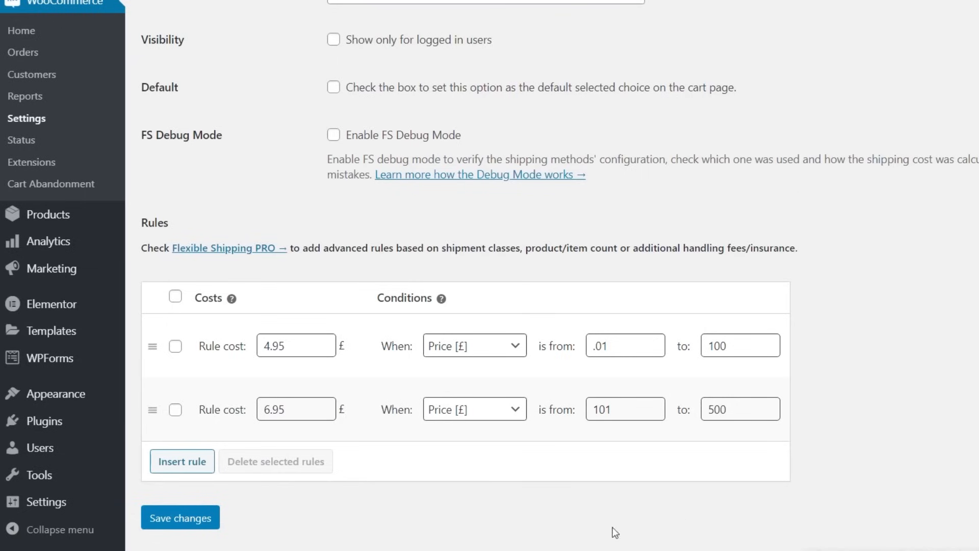
# - Delete both price-based rules from the shipping method and insert a rule costing £4.95 for weights up to 9 kg
pyautogui.click(176, 297)
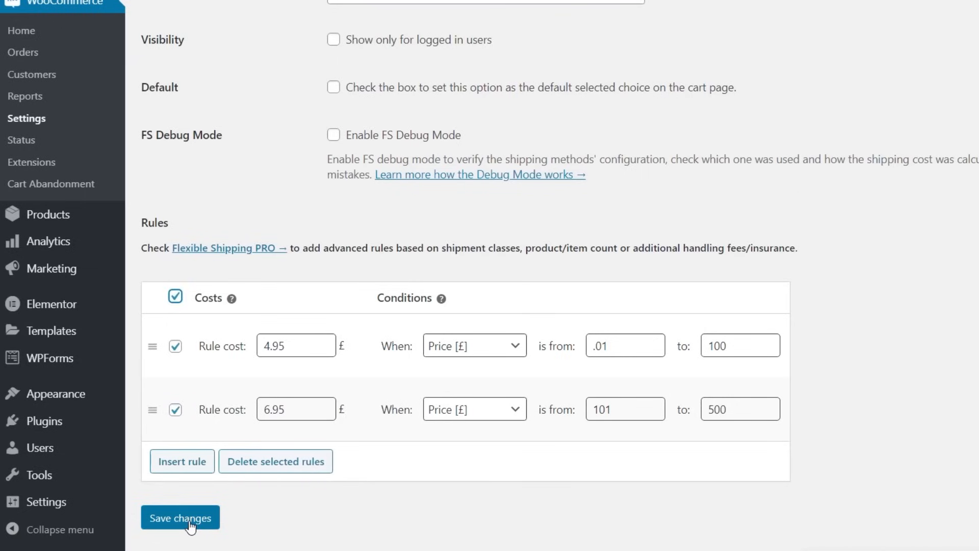
pyautogui.click(259, 461)
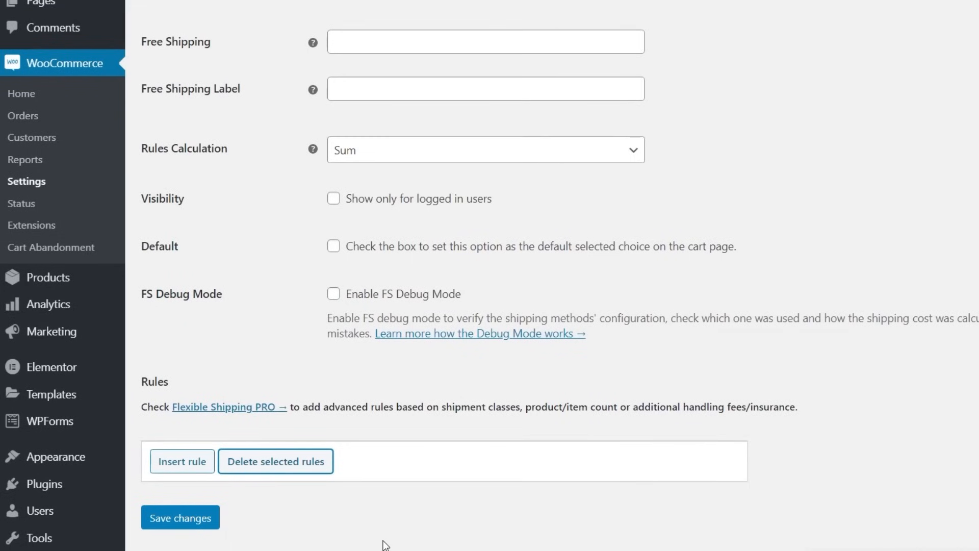
pyautogui.click(190, 464)
pyautogui.click(279, 409)
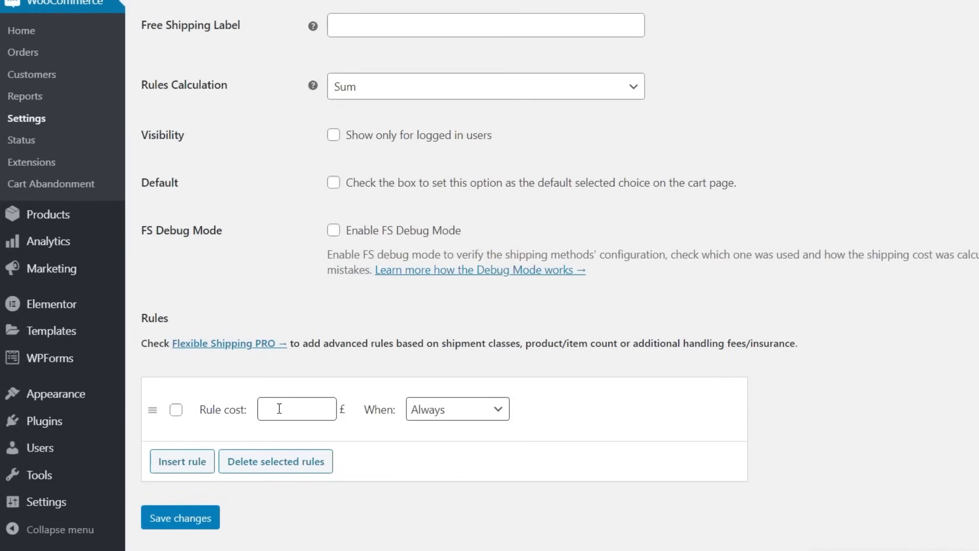
pyautogui.write('4.95')
pyautogui.click(431, 410)
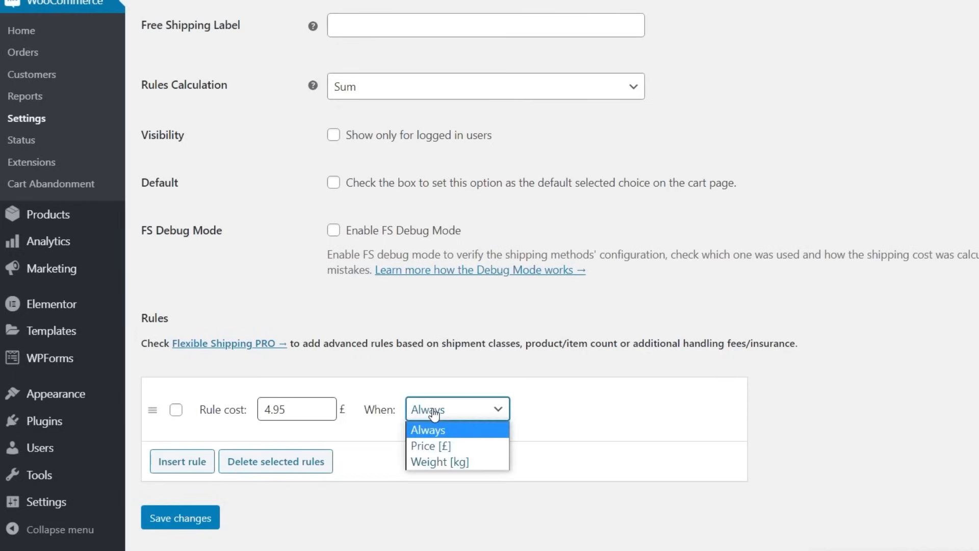
pyautogui.click(434, 461)
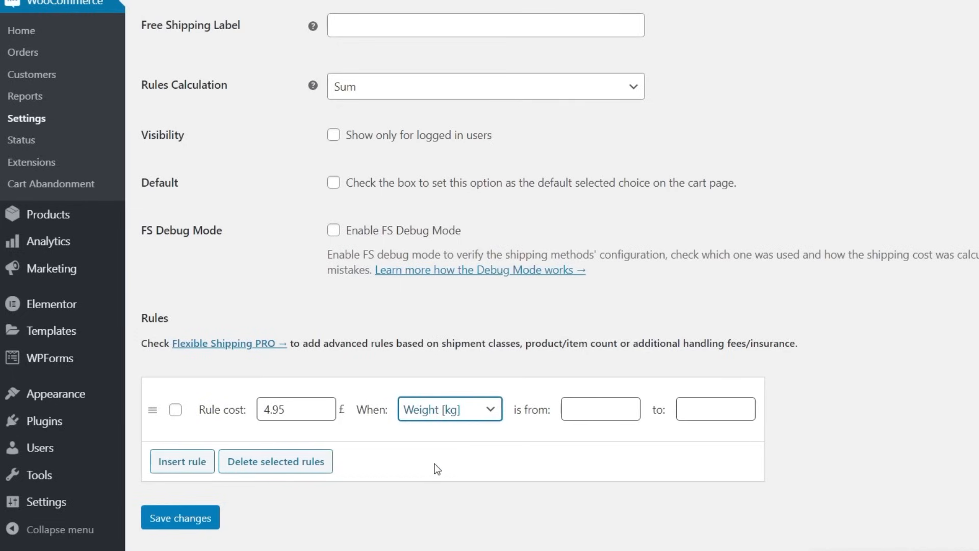
pyautogui.click(571, 412)
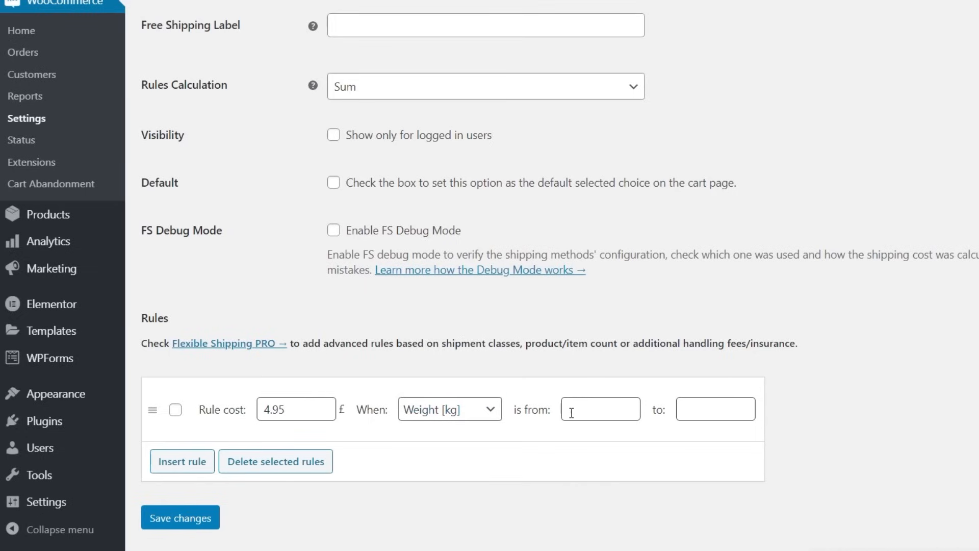
pyautogui.click(707, 410)
pyautogui.write('9')
# - Insert a second rule costing £6.95 when the weight is from 10 to 19 kg
pyautogui.click(202, 464)
pyautogui.click(286, 404)
pyautogui.write('6.95')
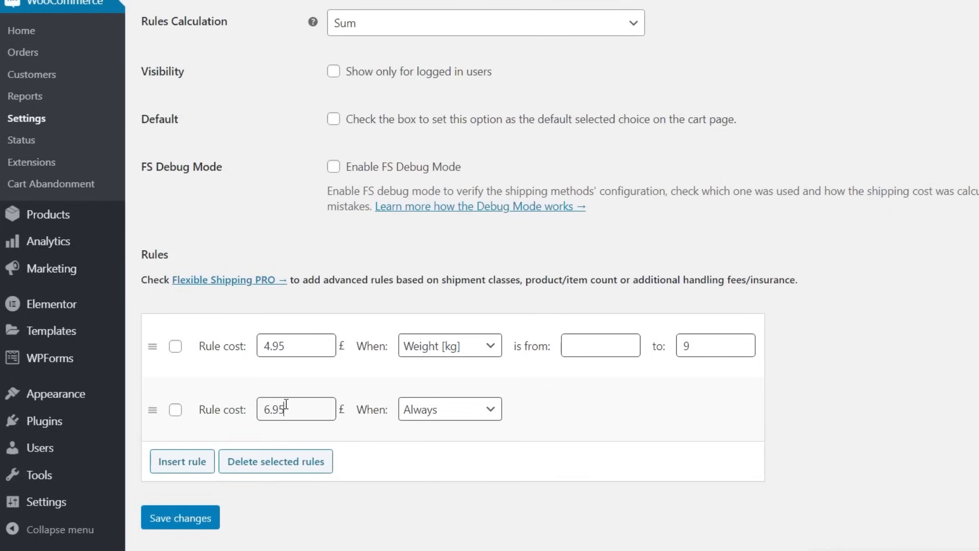
pyautogui.click(447, 416)
pyautogui.click(444, 461)
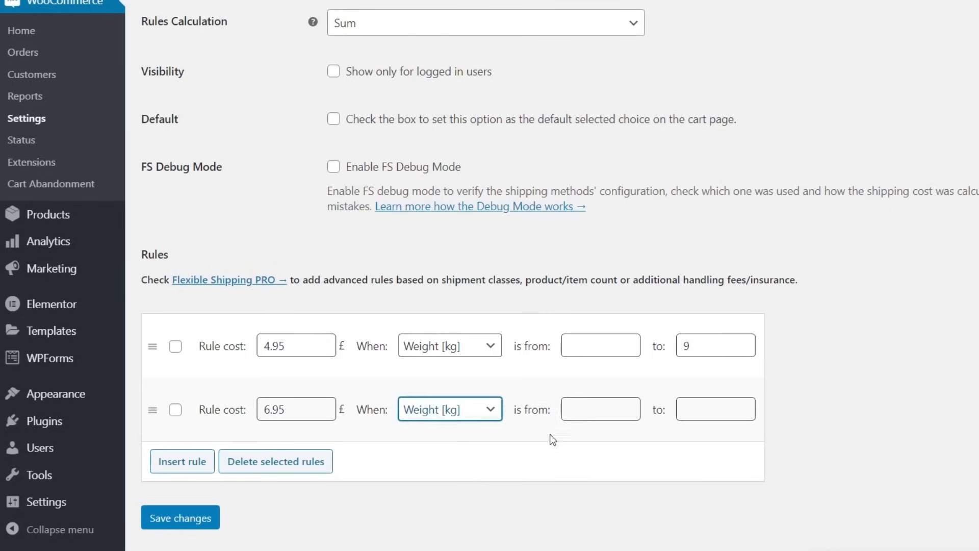
pyautogui.click(566, 408)
pyautogui.write('10')
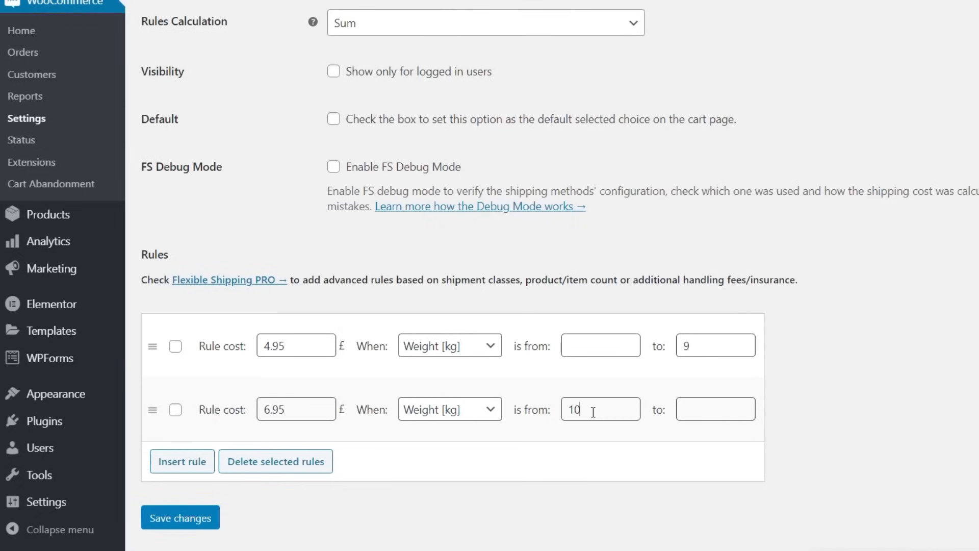
pyautogui.click(694, 406)
pyautogui.write('19')
# - Insert a third rule costing £8.95 when the weight is from 20 to 50 kg, and save the shipping method
pyautogui.click(187, 463)
pyautogui.click(293, 411)
pyautogui.write('8.95')
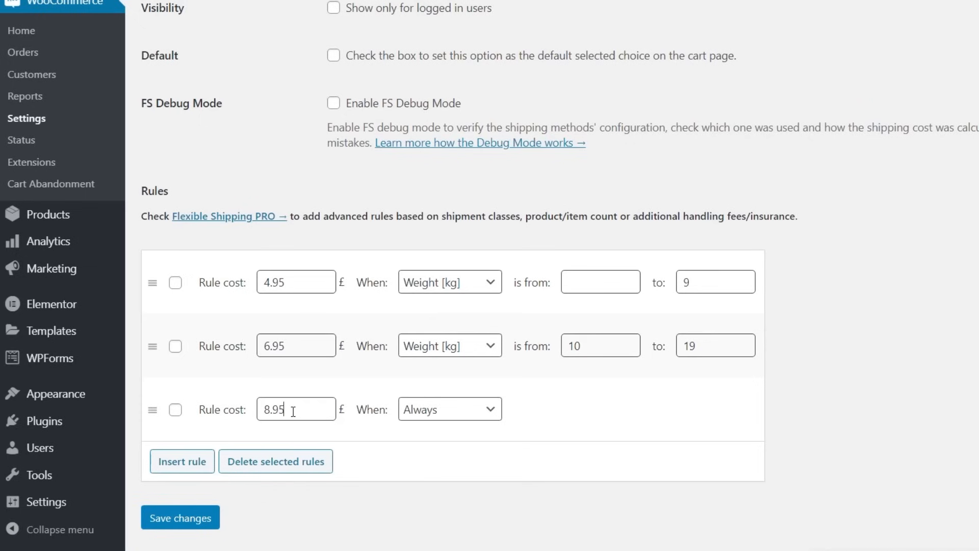
pyautogui.click(469, 409)
pyautogui.click(446, 461)
pyautogui.click(589, 414)
pyautogui.write('20')
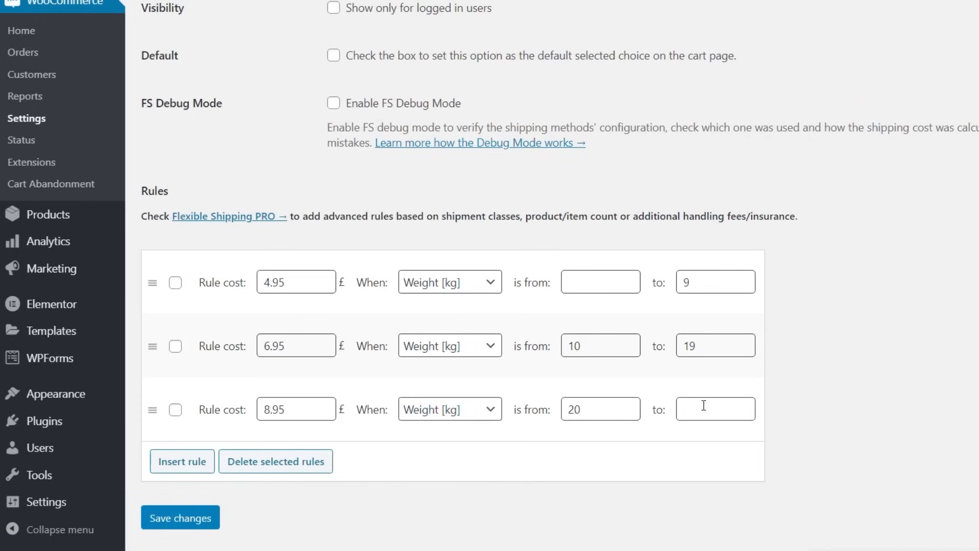
pyautogui.write('50')
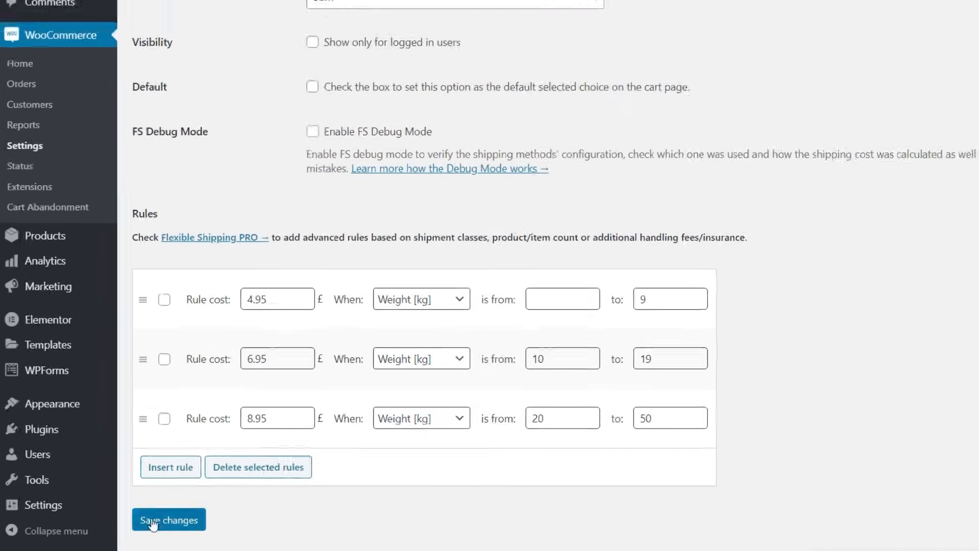
pyautogui.click(163, 522)
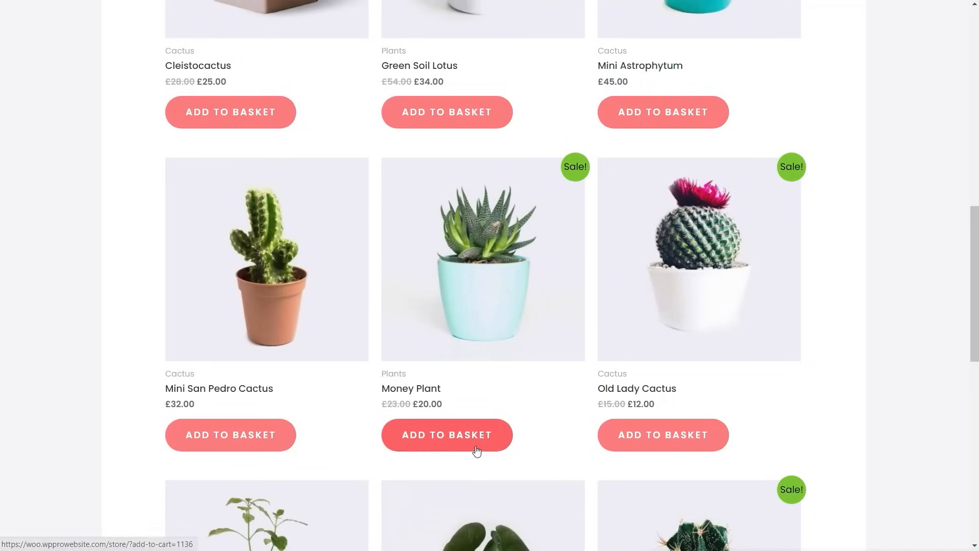
# - Add the Money Plant to the store basket and update its quantity in the cart to 10
pyautogui.click(452, 439)
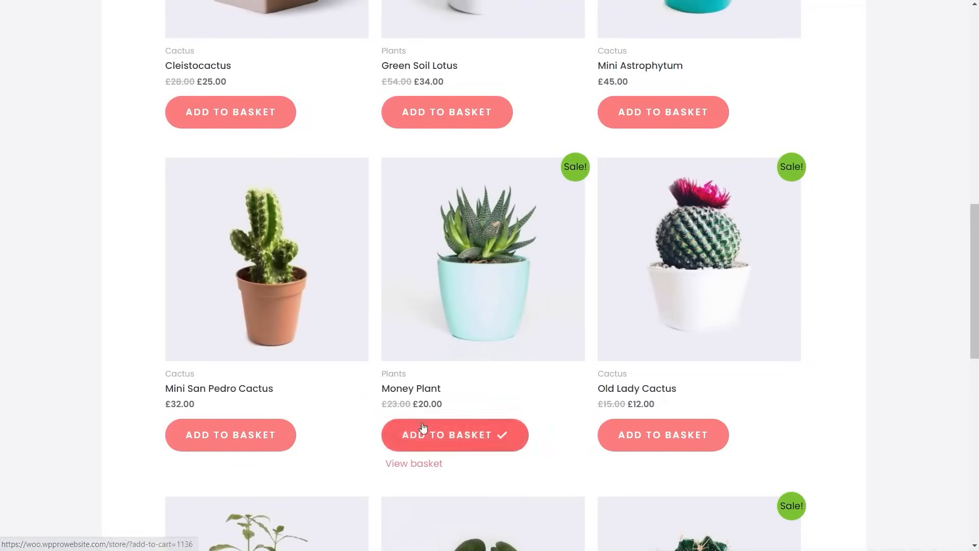
pyautogui.click(400, 464)
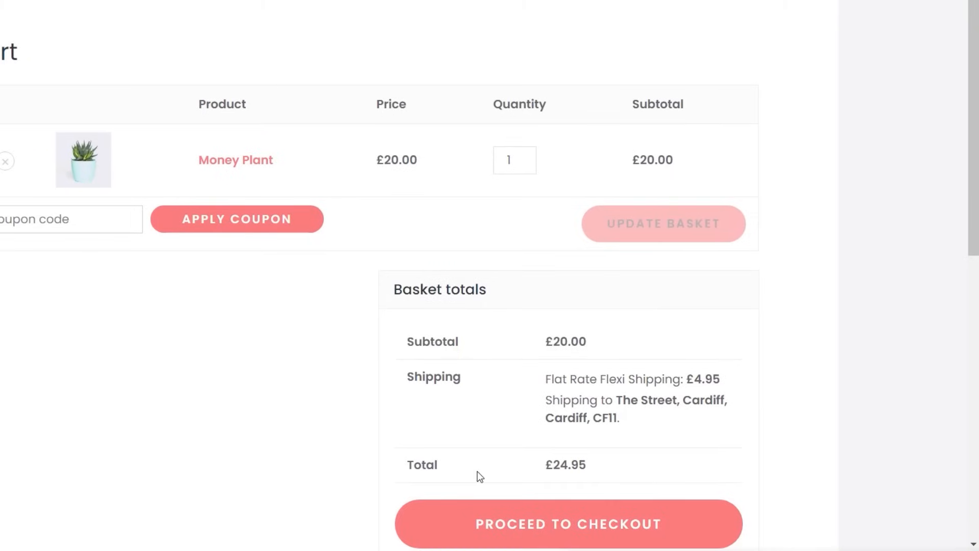
pyautogui.click(512, 164)
pyautogui.write('0')
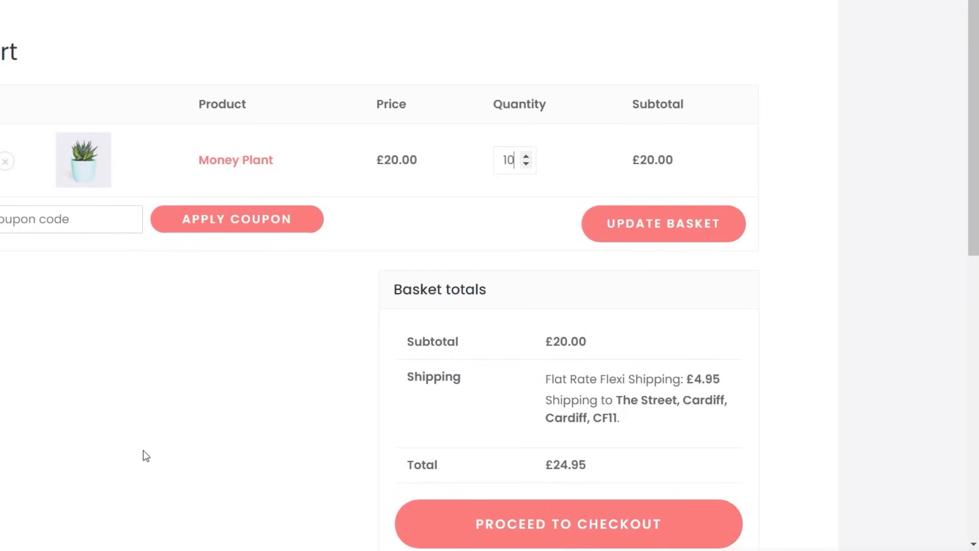
pyautogui.click(668, 222)
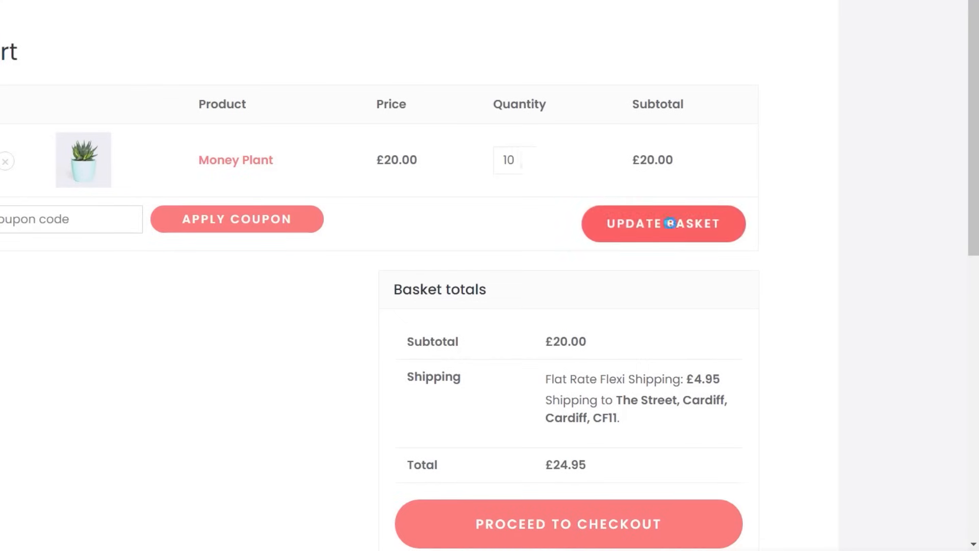
# - Test the shipping charge for Money Plant quantities of 30 and 100, updating the basket after each change
pyautogui.scroll(-3, 732, 424)
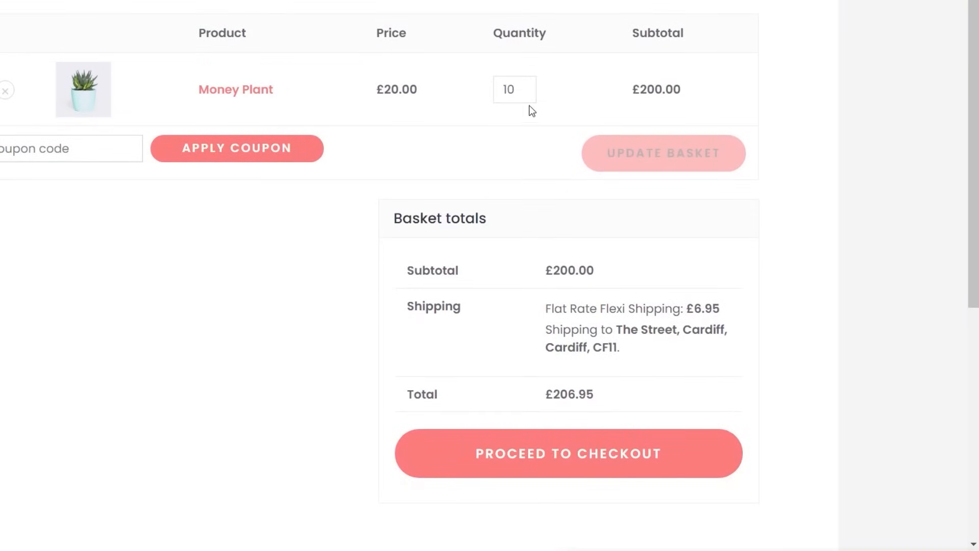
pyautogui.moveTo(507, 90); pyautogui.dragTo(499, 90)
pyautogui.write('3')
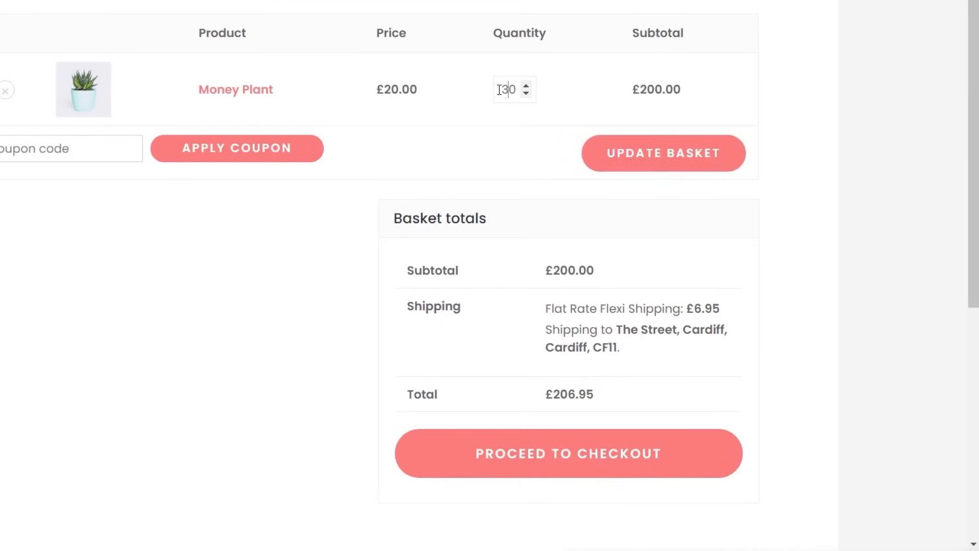
pyautogui.click(689, 164)
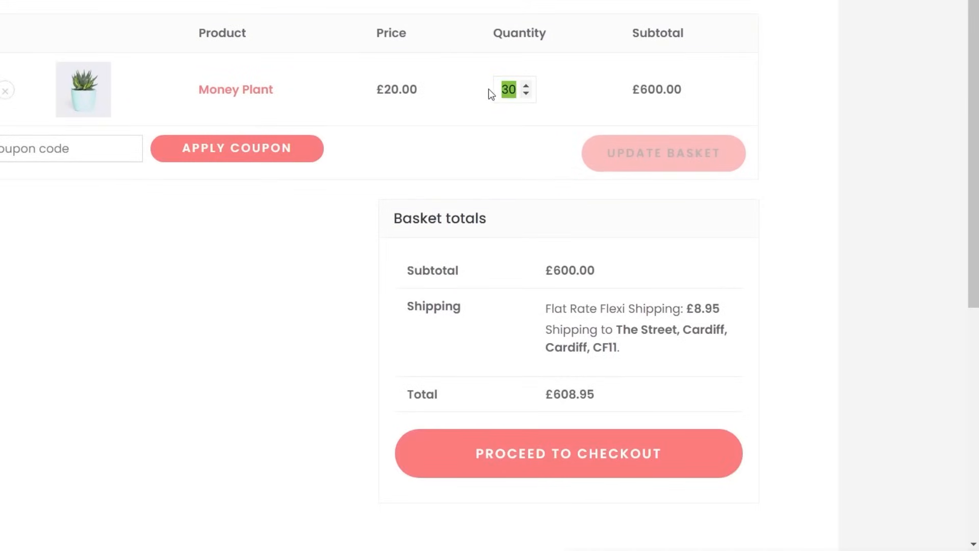
pyautogui.write('100')
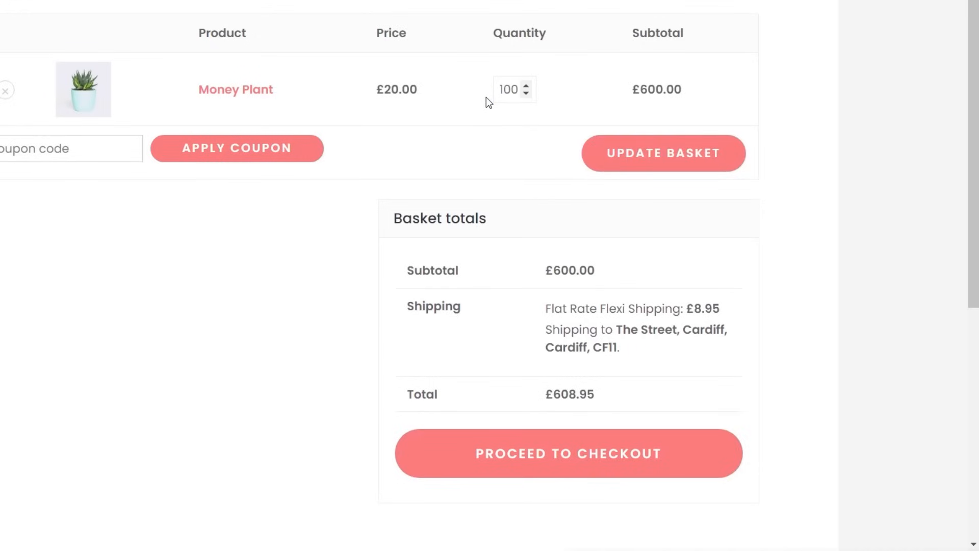
pyautogui.click(676, 157)
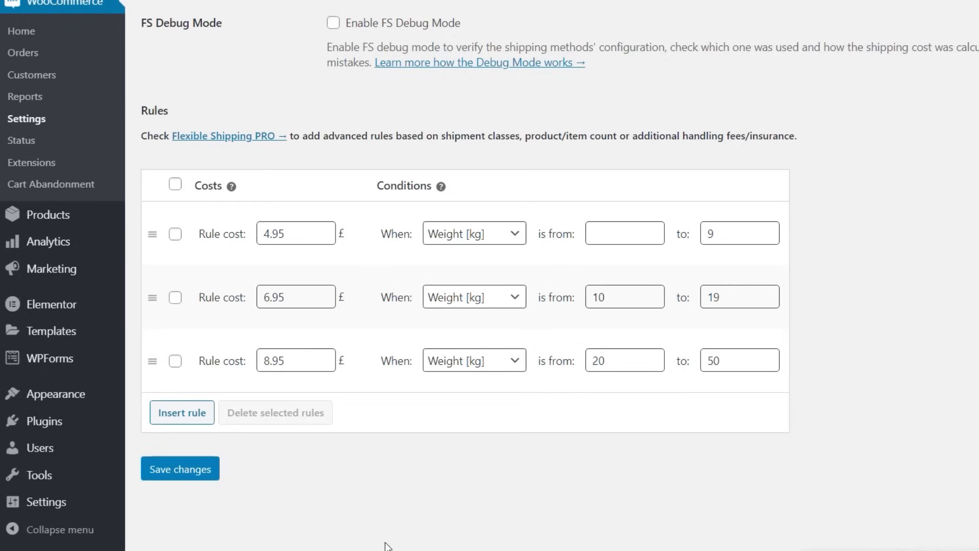
# - Insert a rule costing £10.00 with the condition Always and move it above the weight-based rules
pyautogui.click(182, 417)
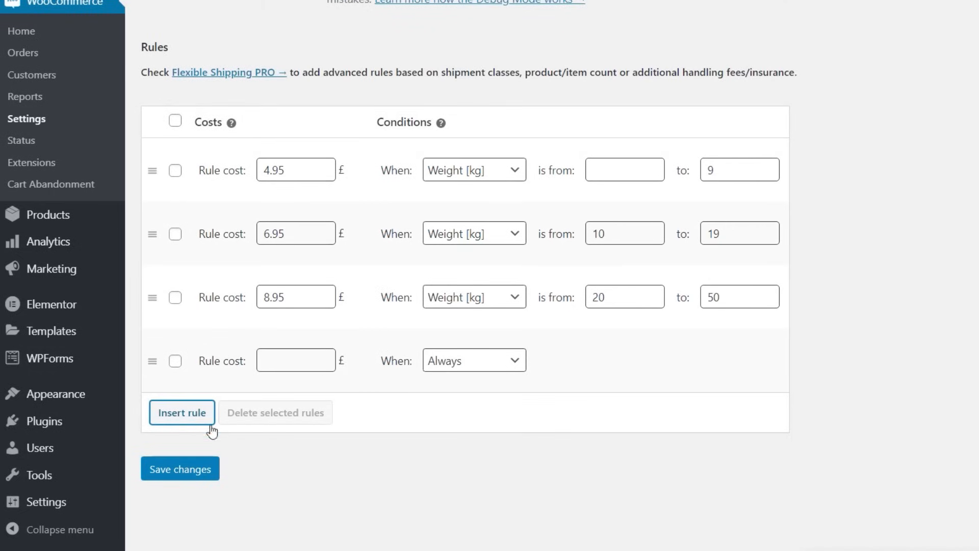
pyautogui.click(297, 361)
pyautogui.write('10.00')
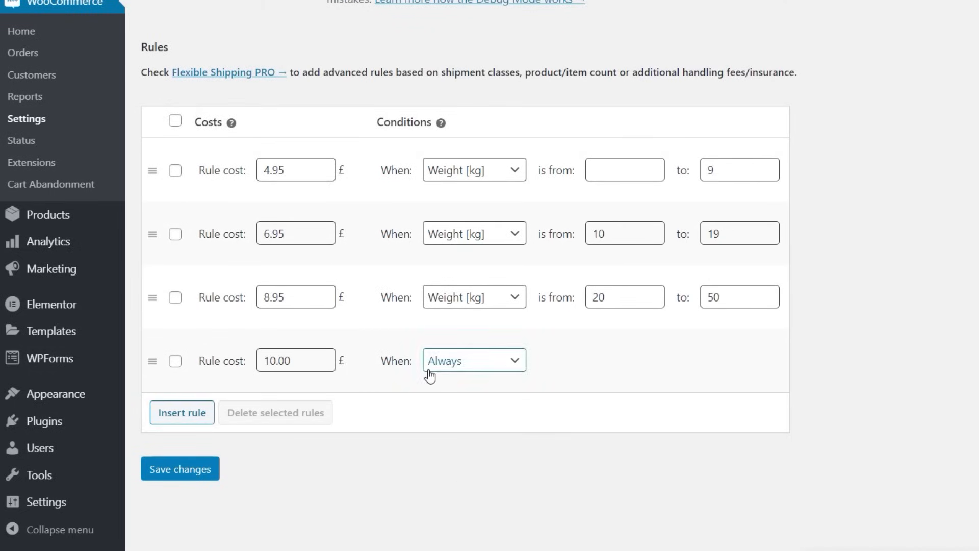
pyautogui.moveTo(152, 360); pyautogui.dragTo(149, 179)
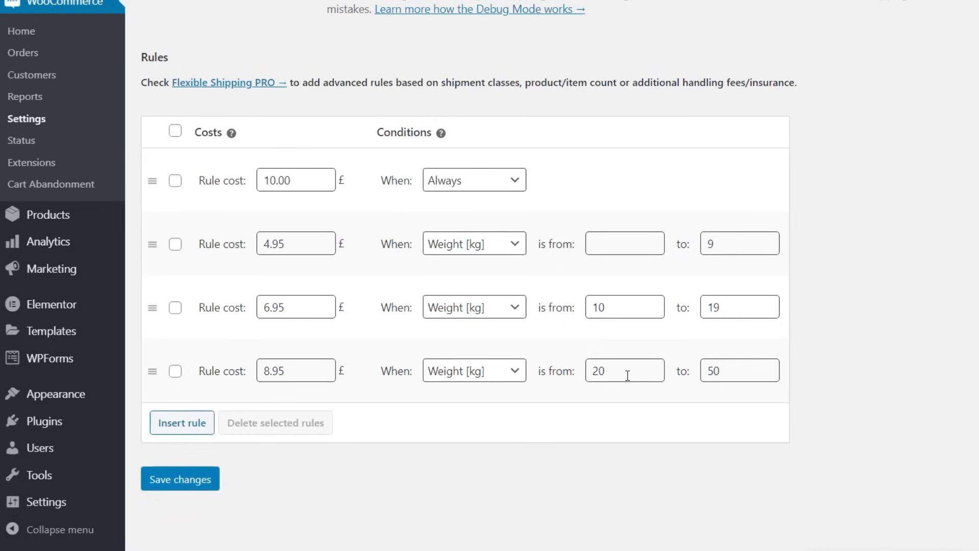
# - Save the shipping method with its new rule, and open the store cart with one Money Plant added
pyautogui.click(176, 482)
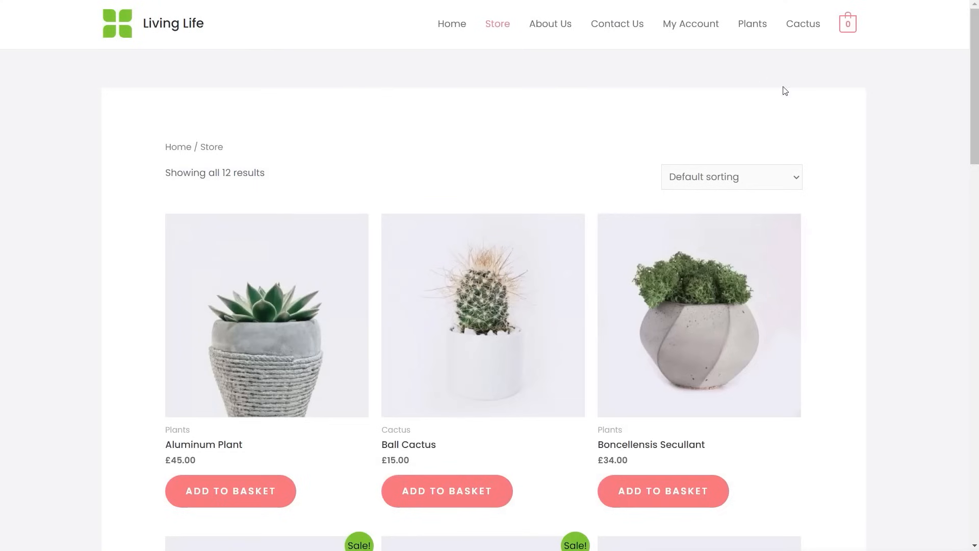
pyautogui.scroll(-7, 157, 326)
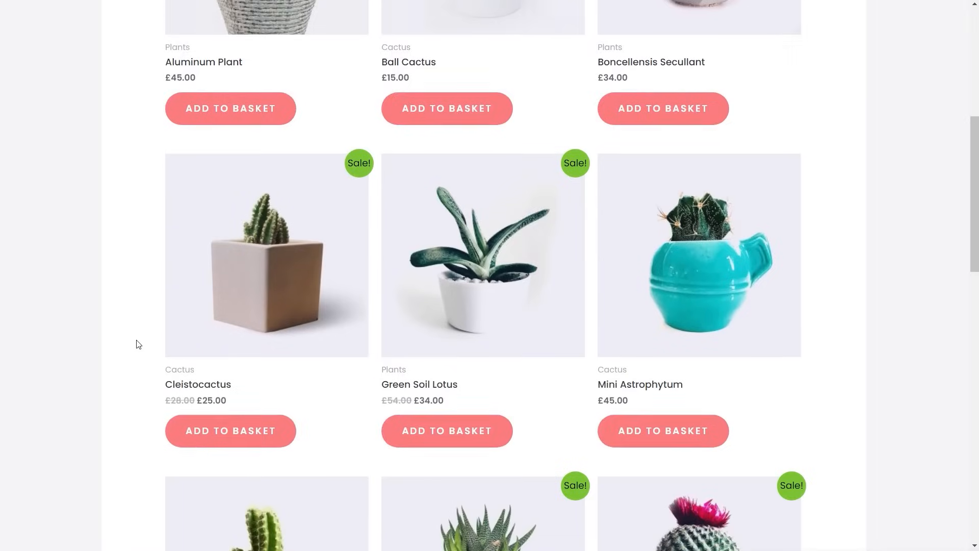
pyautogui.scroll(-7, 137, 345)
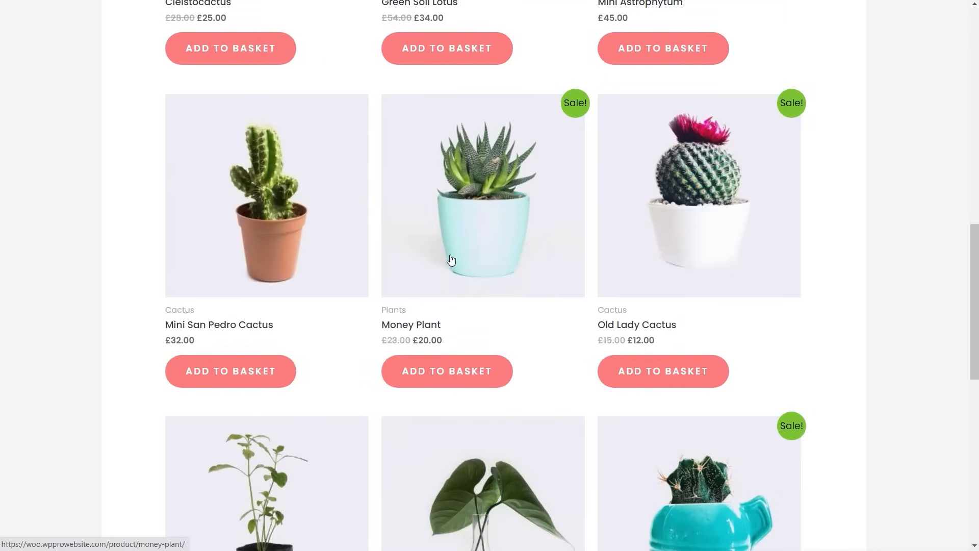
pyautogui.click(463, 376)
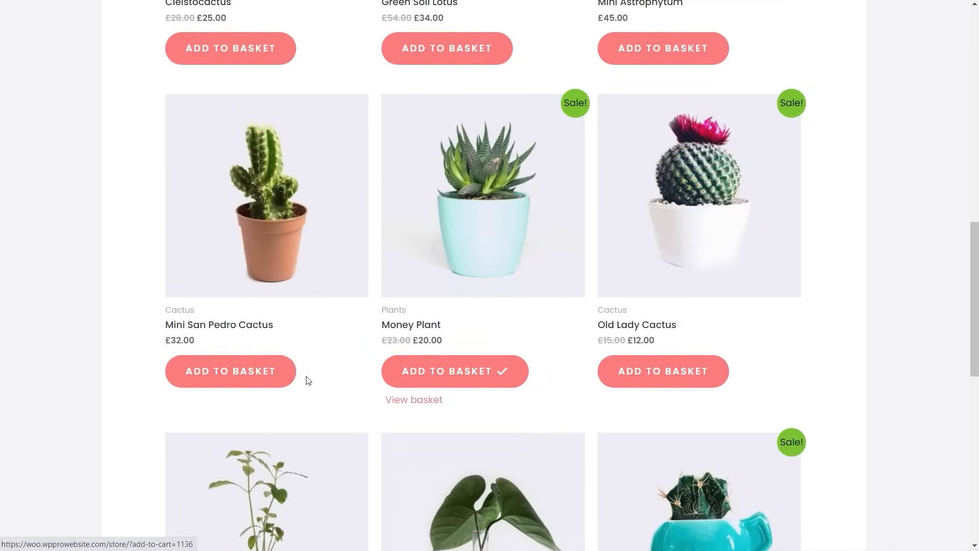
pyautogui.click(390, 401)
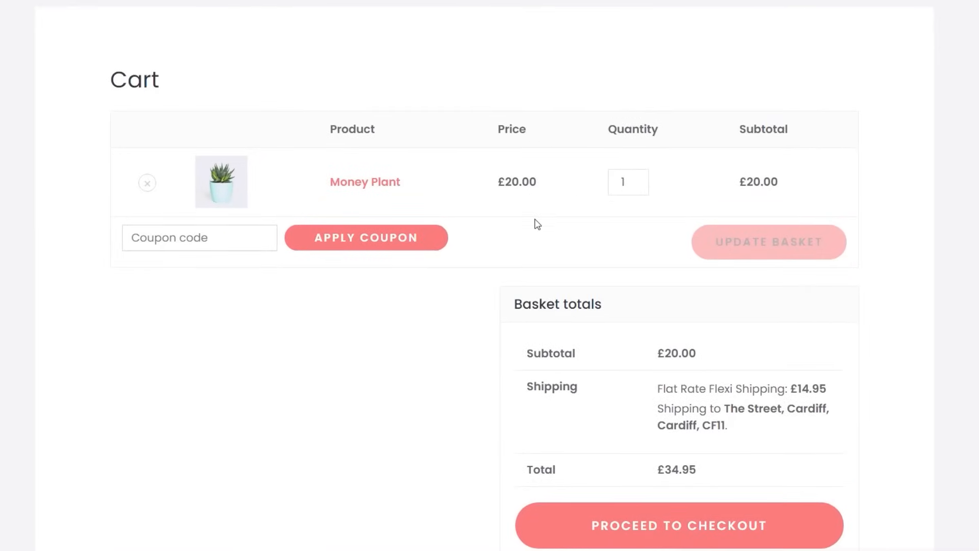
pyautogui.scroll(-3, 491, 266)
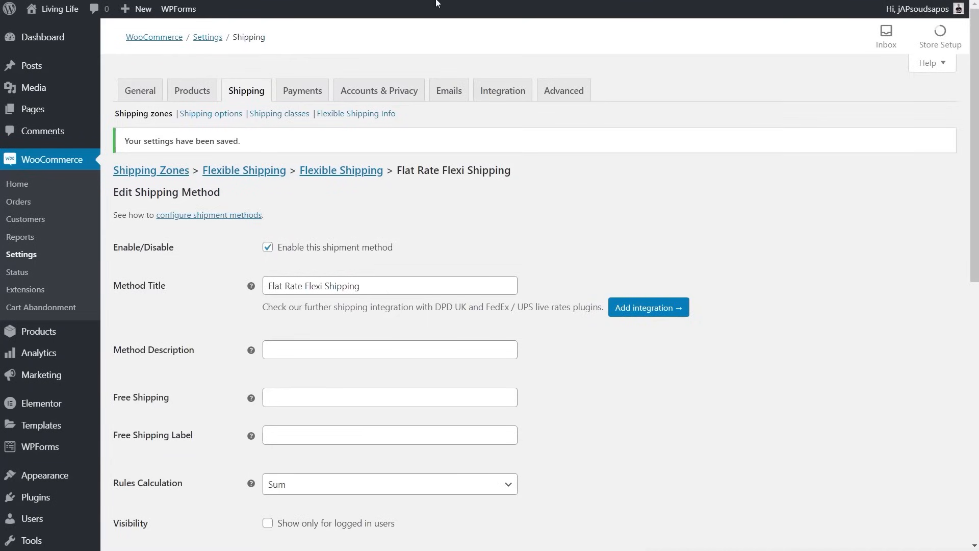
# - Compare the saved shipping rules with the cart's shipping charge, and update the Money Plant quantity in the basket to 10
pyautogui.scroll(-9, 642, 439)
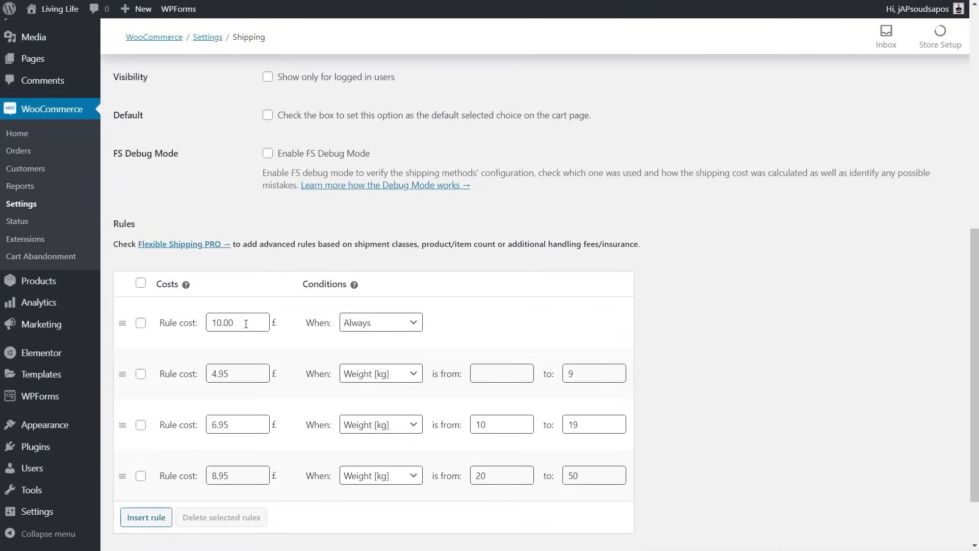
pyautogui.scroll(-1, 306, 323)
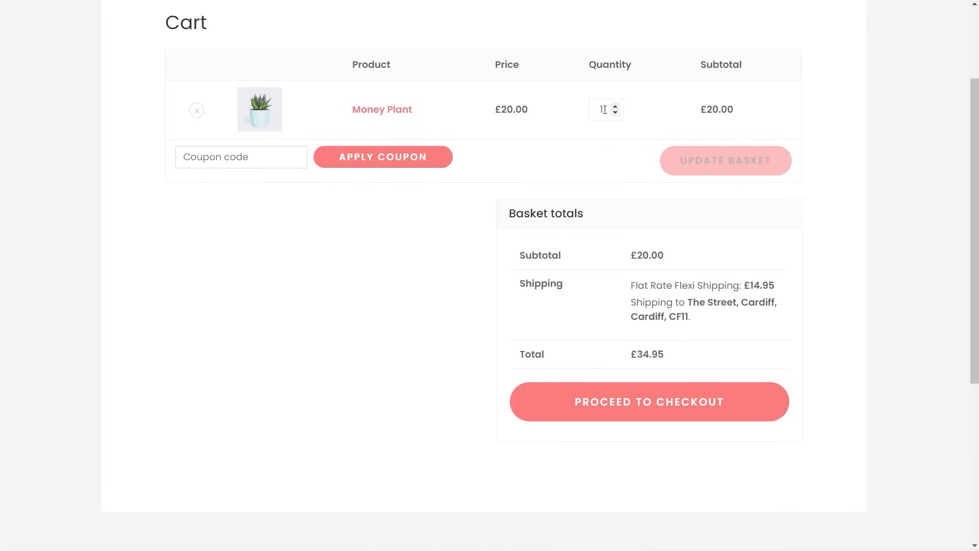
pyautogui.click(604, 109)
pyautogui.write('0')
pyautogui.click(717, 160)
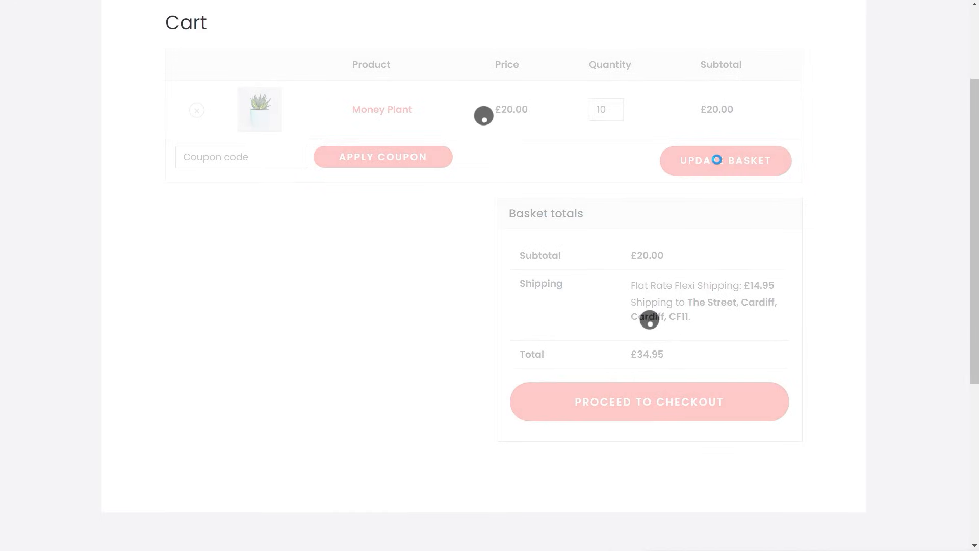